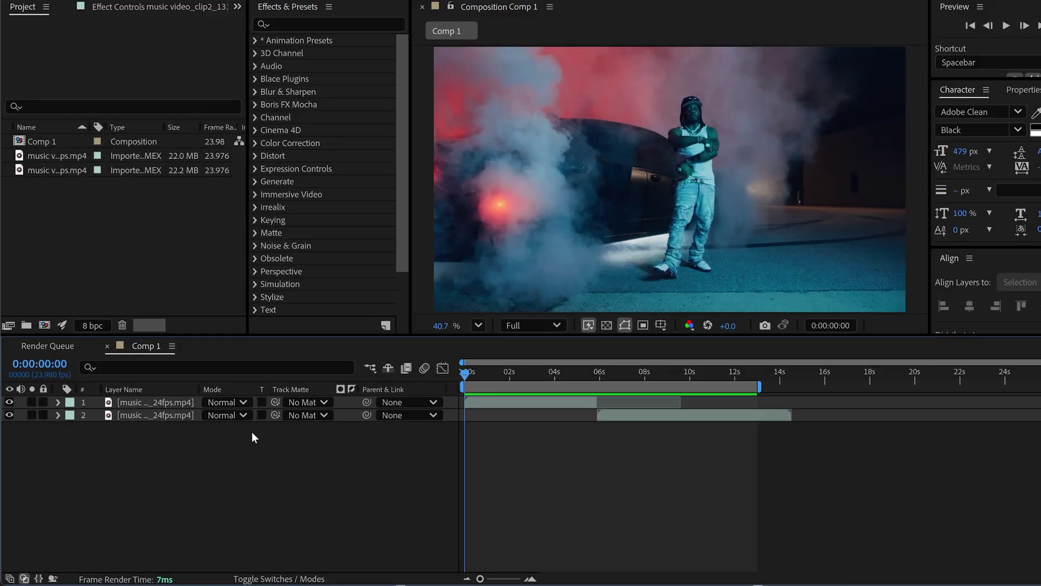
Set the Scale of both music video clip layers to 108%.
left_click(167, 415)
left_click(171, 403, "shift")
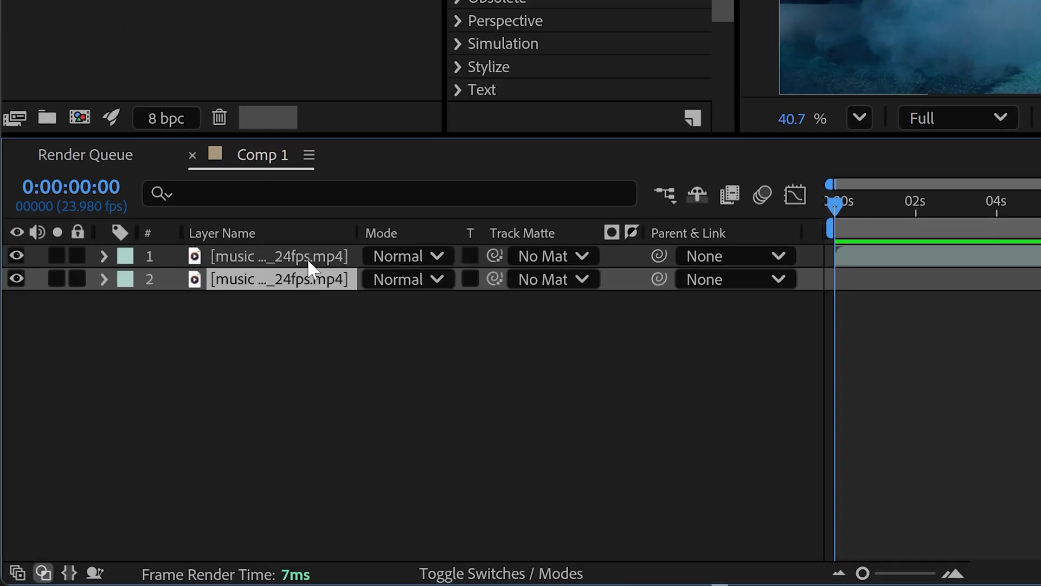
key("s")
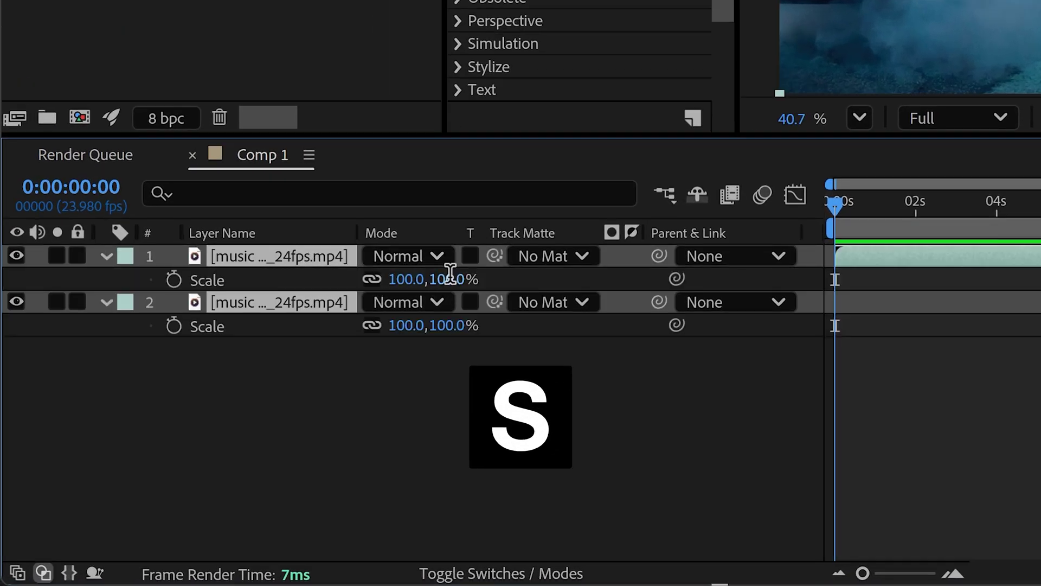
left_click(453, 276)
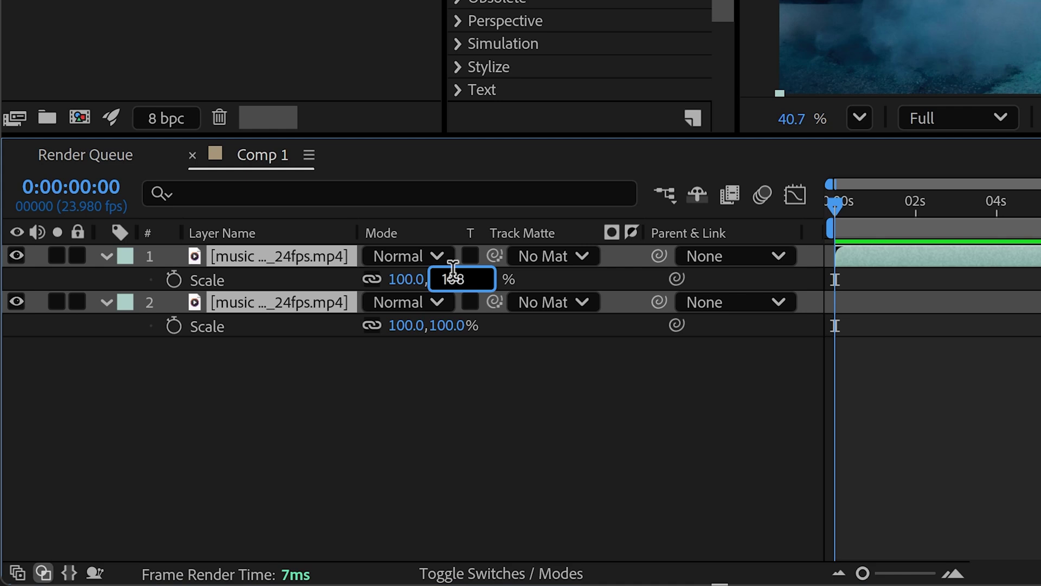
type("108")
key("Return")
Collapse both layers' Scale properties and reselect only the top video layer.
left_click(291, 304)
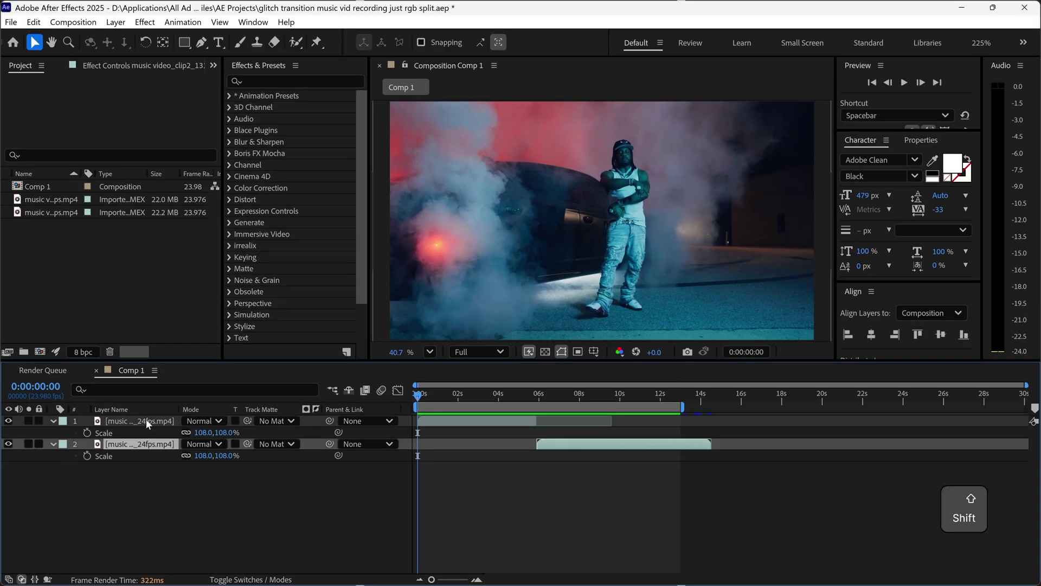
left_click(291, 253, "shift")
left_click(53, 421)
left_click(475, 475)
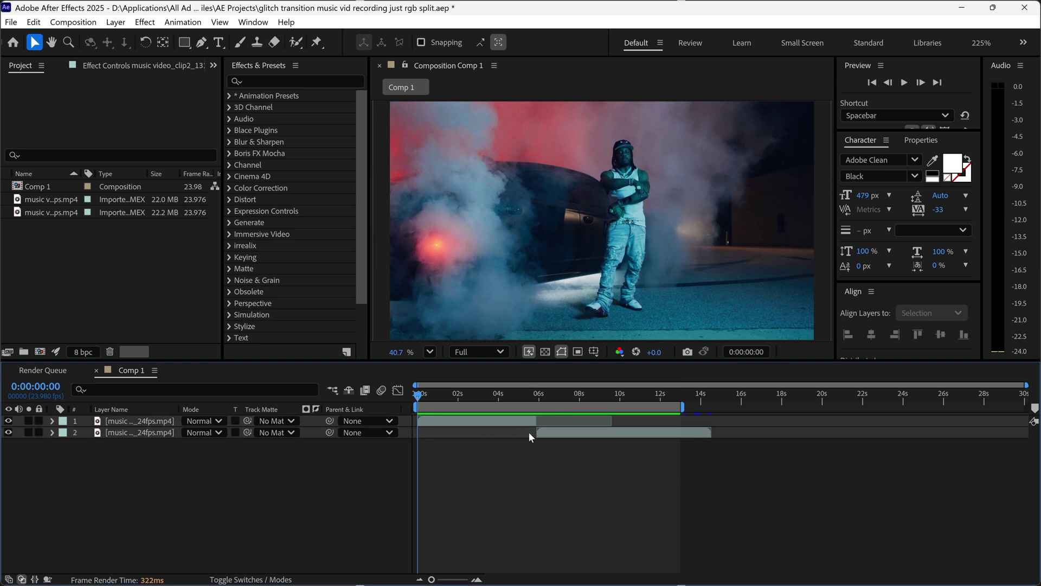
left_click(146, 421)
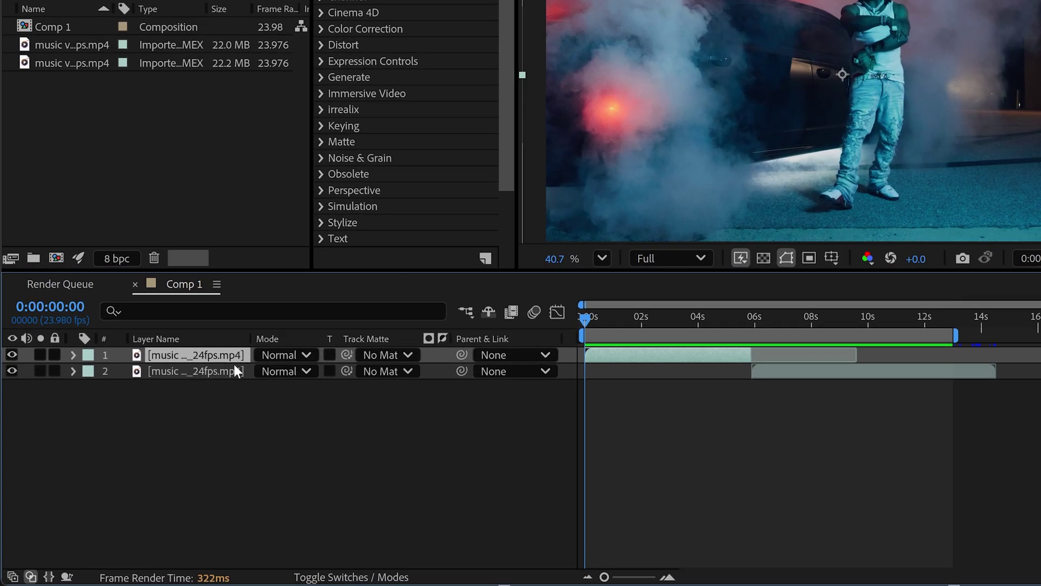
Duplicate the top clip and pre-compose the copy as 'glitch RGB Split clip 1'.
key("ctrl+d")
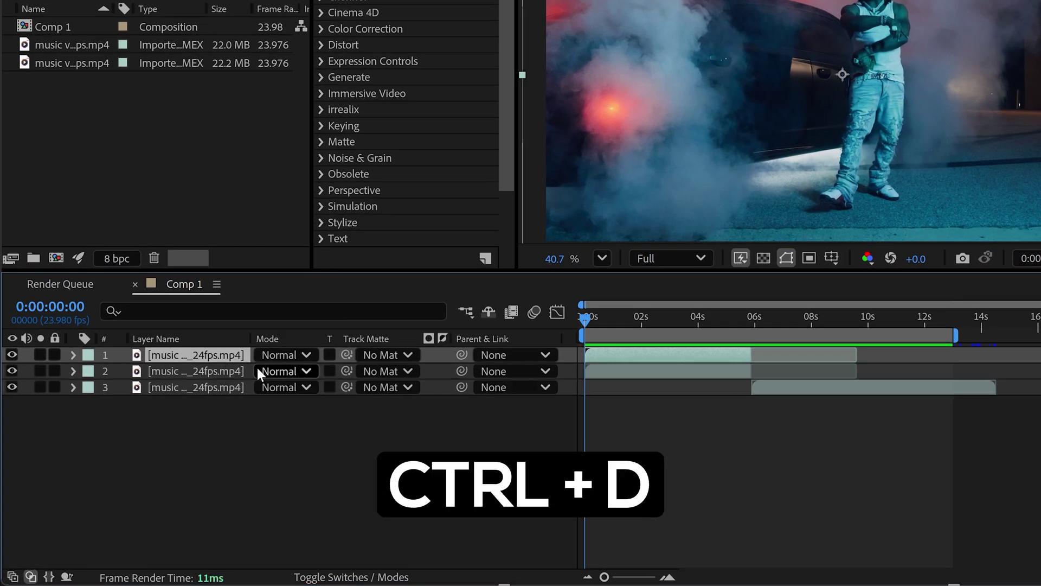
right_click(224, 356)
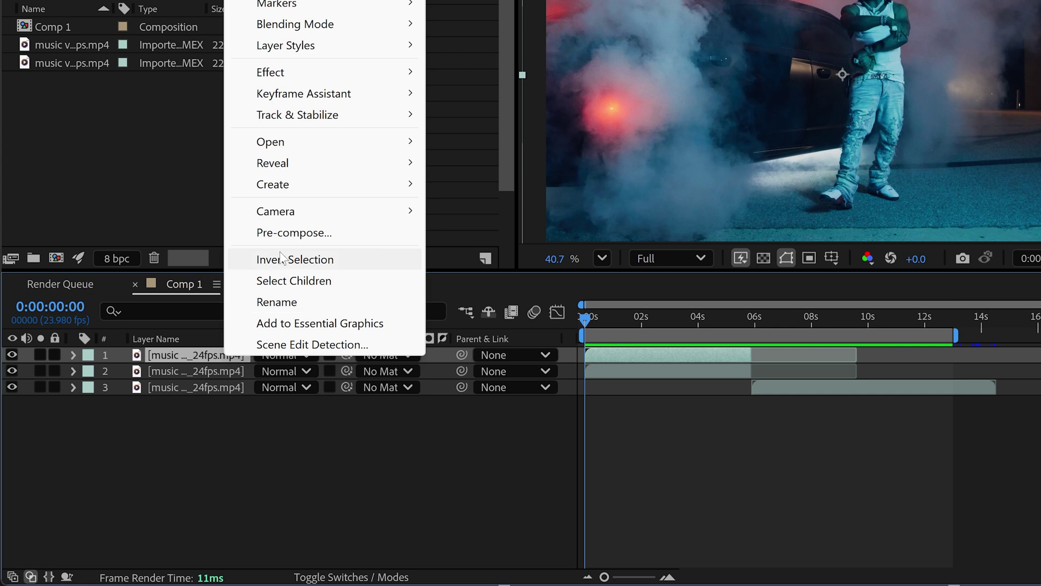
left_click(282, 233)
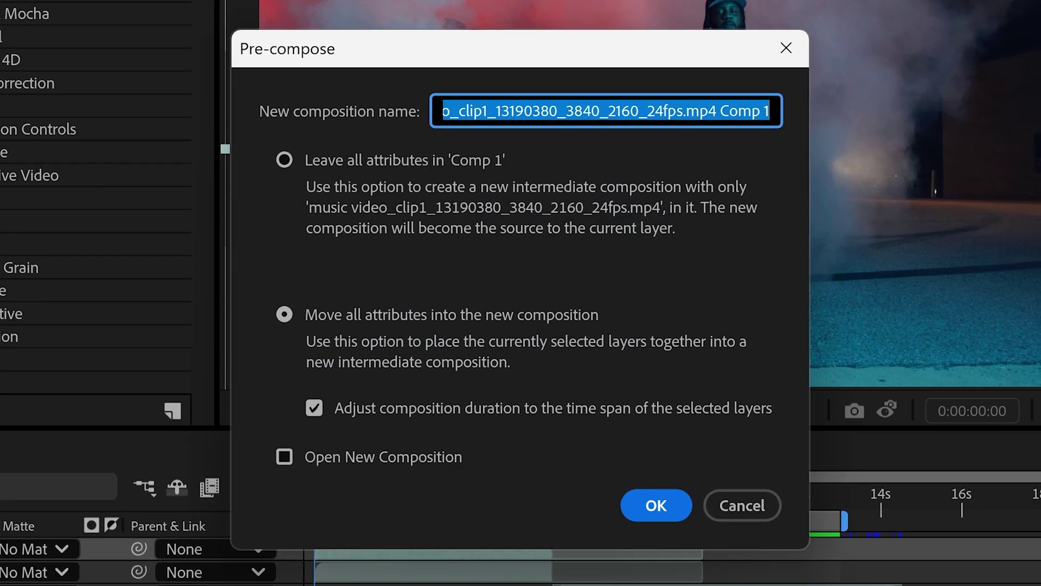
type("glitch RGB Split clip 1")
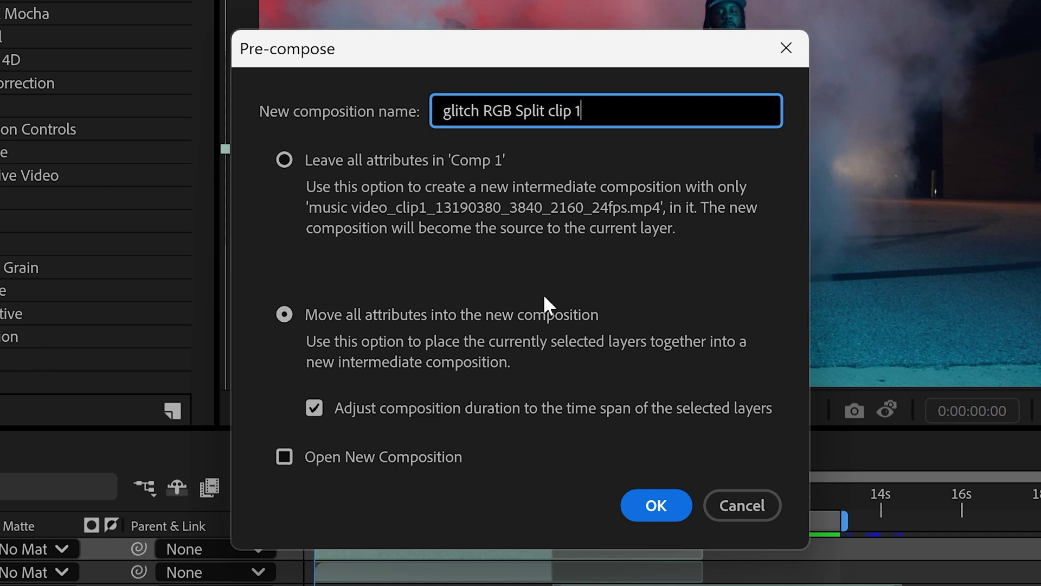
left_click(656, 507)
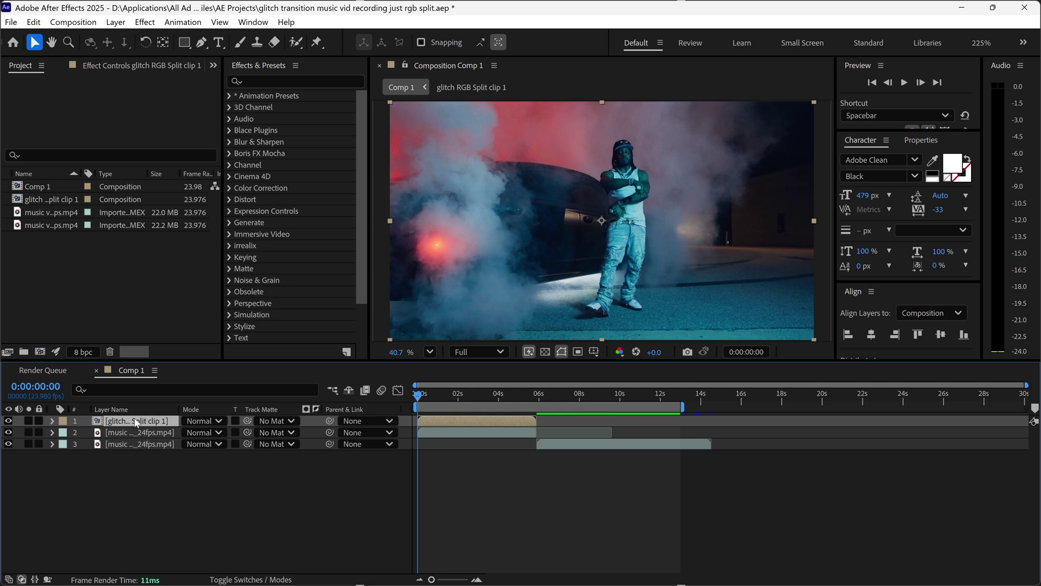
Inside the 'glitch RGB Split clip 1' precomp, set the clip's blending mode to Add.
double_click(136, 422)
left_click(127, 421)
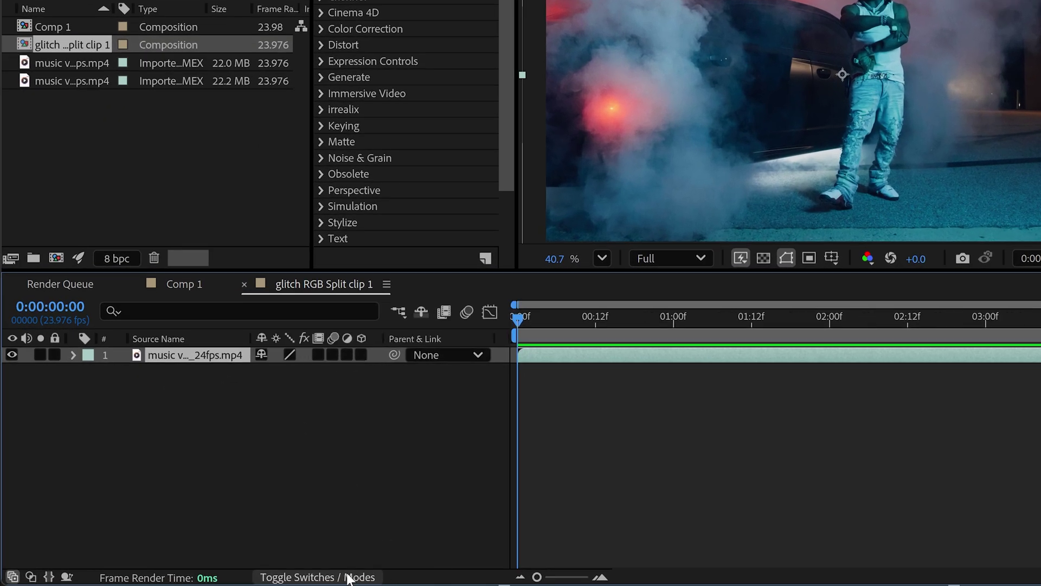
left_click(295, 359)
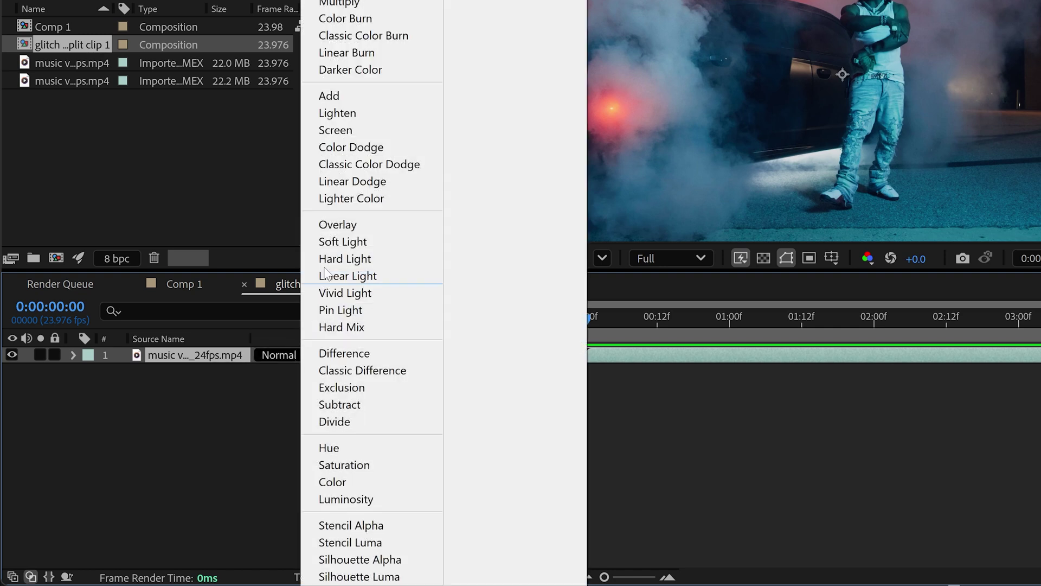
left_click(351, 93)
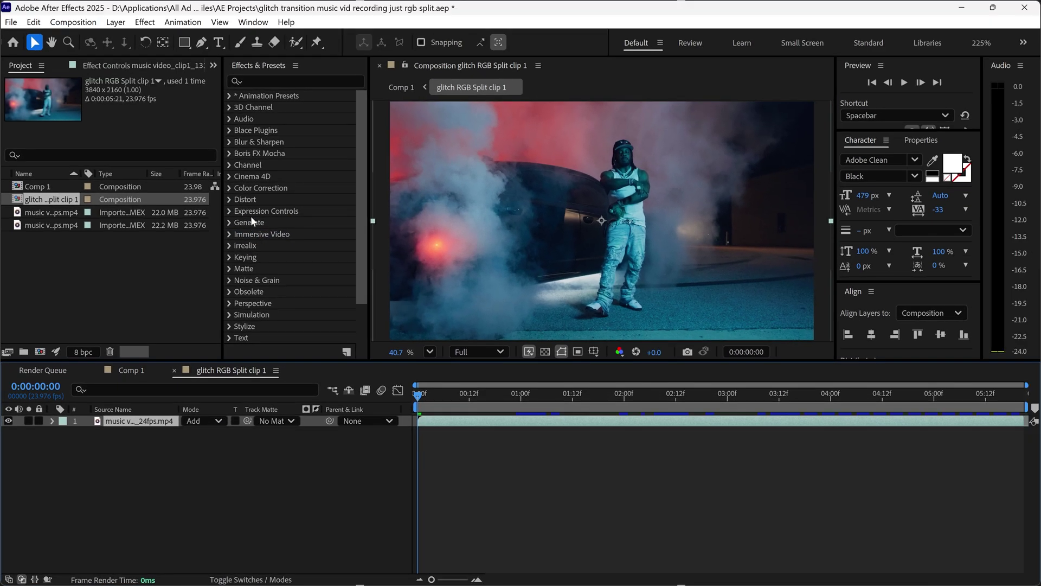
Apply the Set Channels effect and the Wiggle - position preset to the clip.
left_click(252, 81)
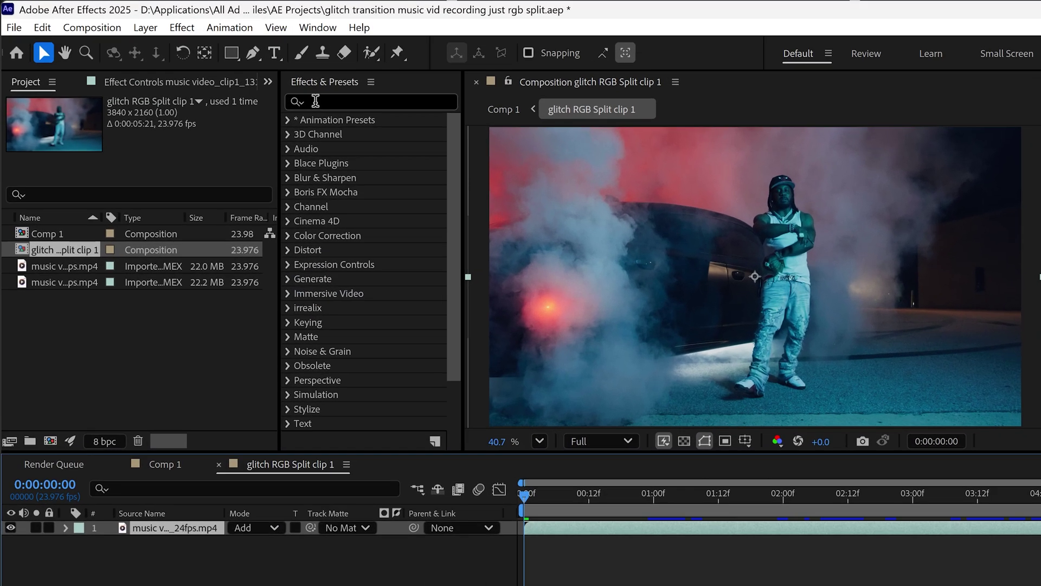
type("set")
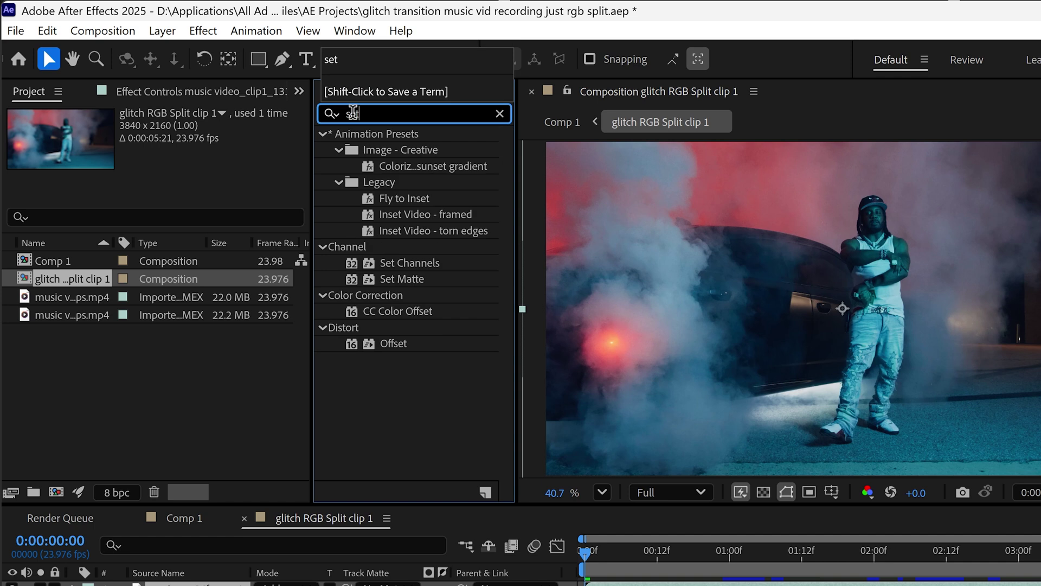
left_click_drag(410, 262, 223, 584)
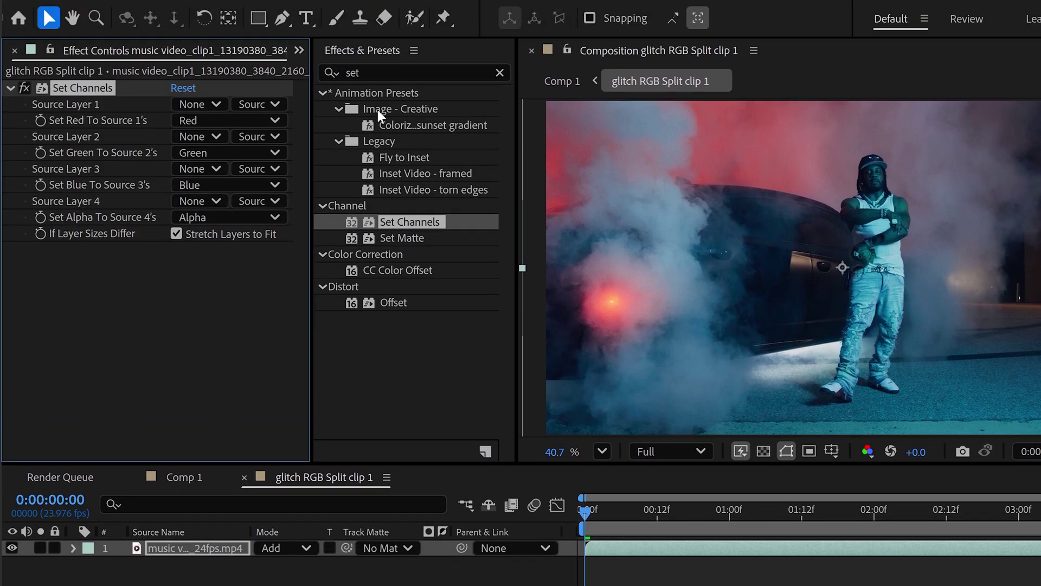
type("wigg")
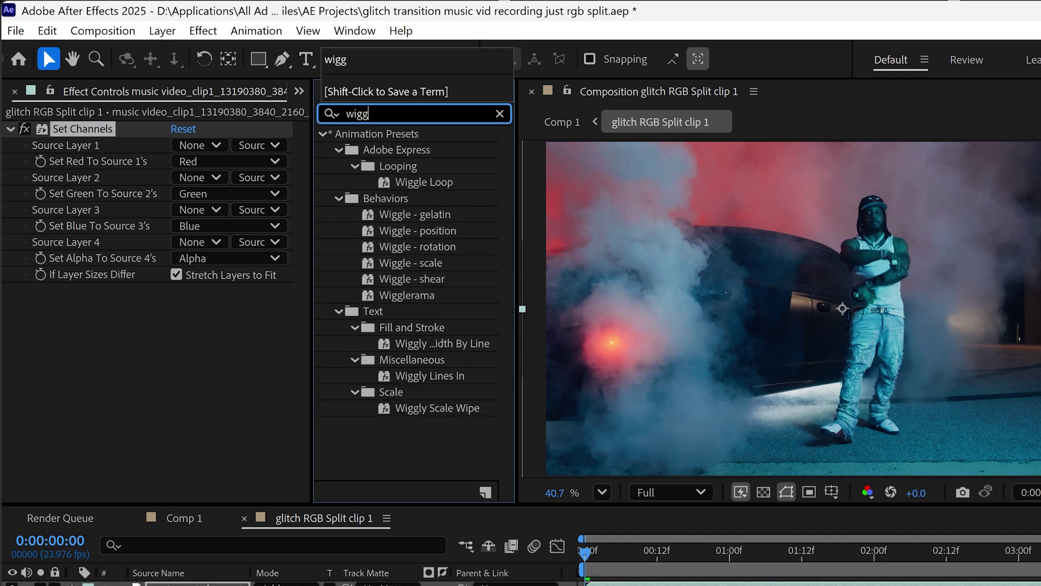
left_click_drag(418, 231, 130, 339)
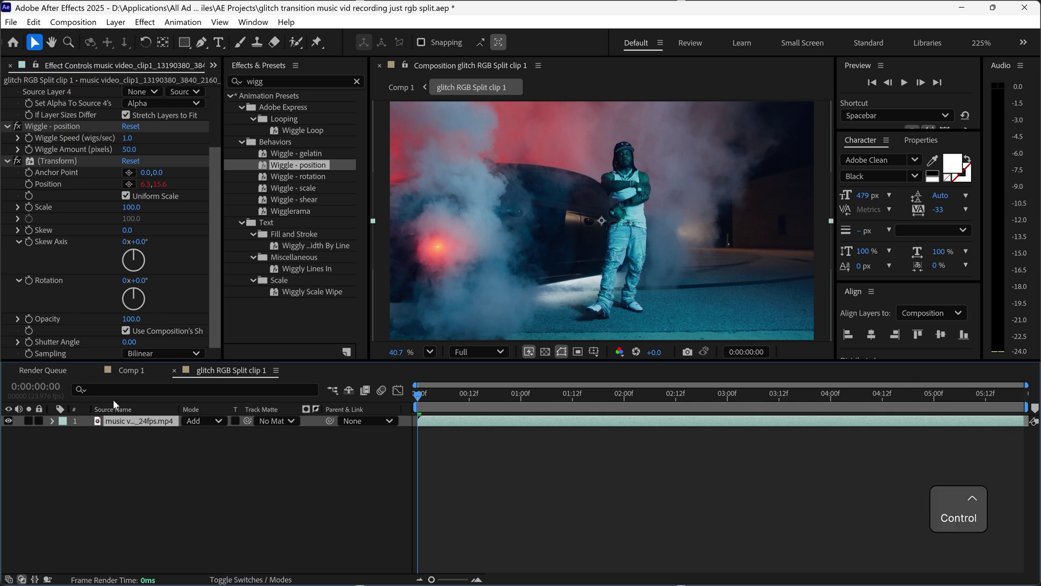
Make two more copies of the layer and set the top copy's Set Channels to red only.
key("ctrl+d")
key("ctrl+d")
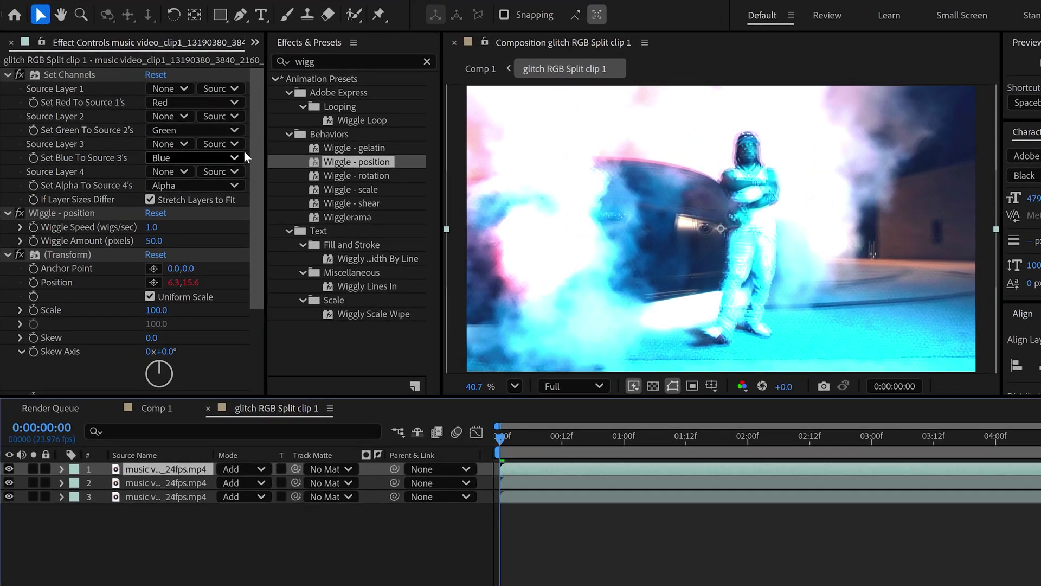
left_click(171, 129)
left_click(189, 314)
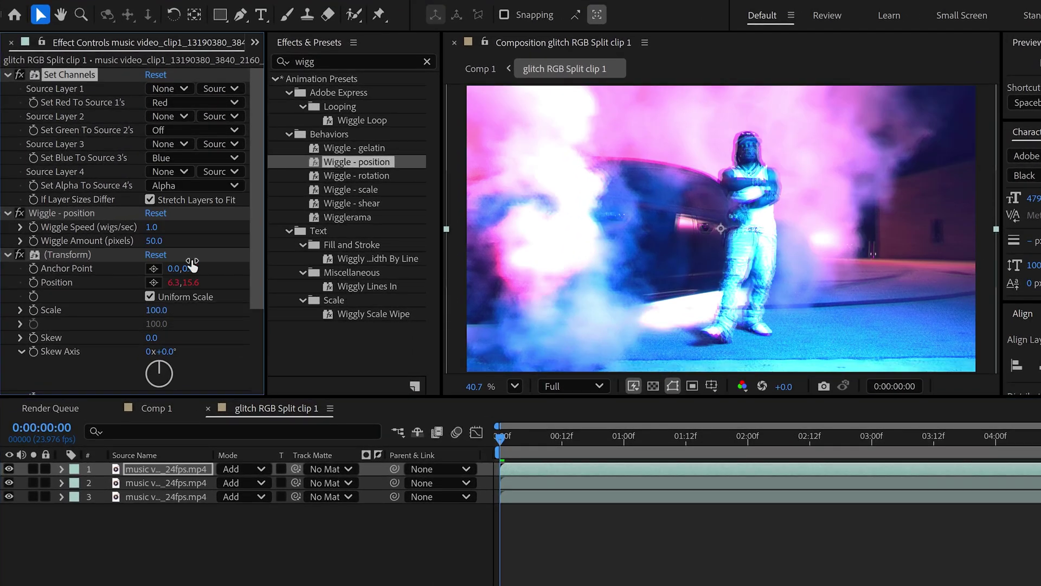
left_click(180, 157)
left_click(185, 335)
Set the second copy to green only and the third copy to blue only.
left_click(190, 482)
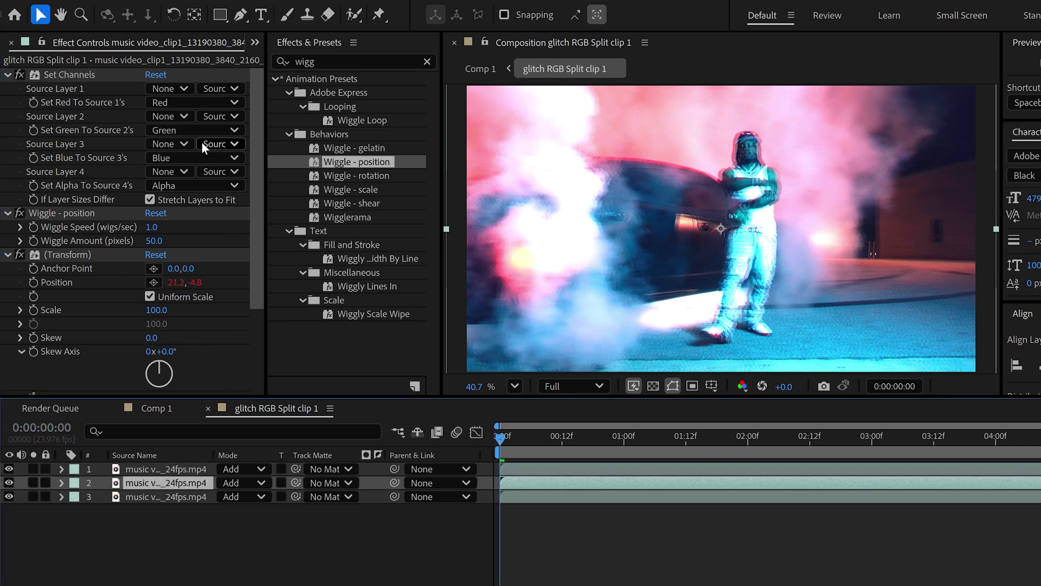
left_click(183, 102)
left_click(175, 282)
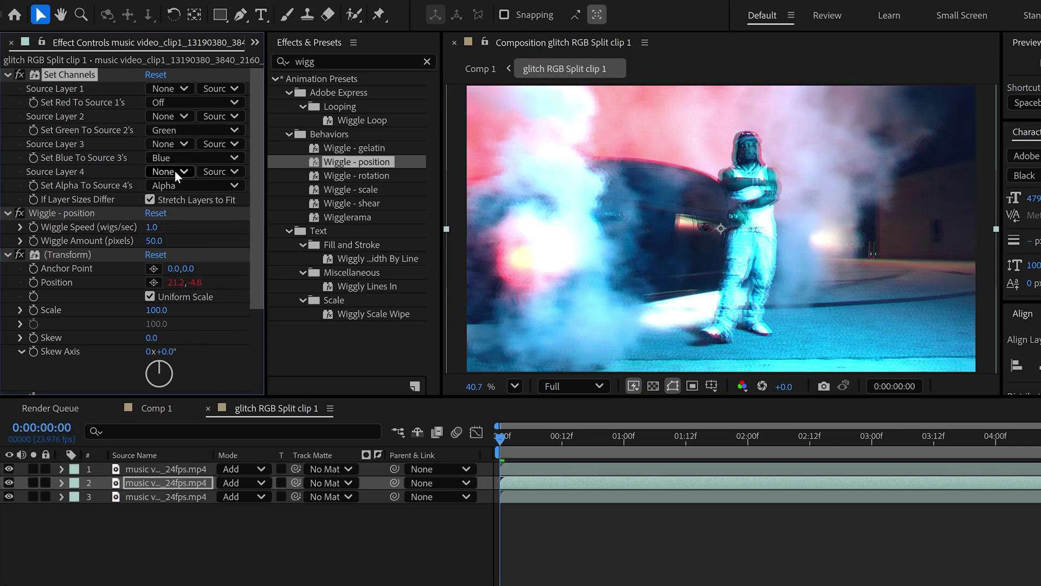
left_click(170, 160)
left_click(184, 339)
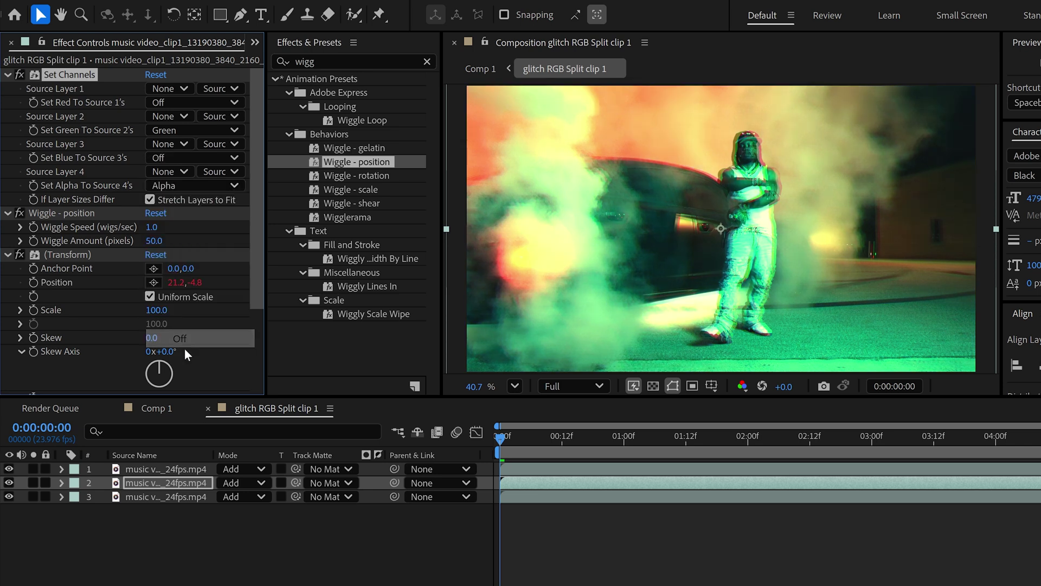
left_click(173, 497)
left_click(176, 103)
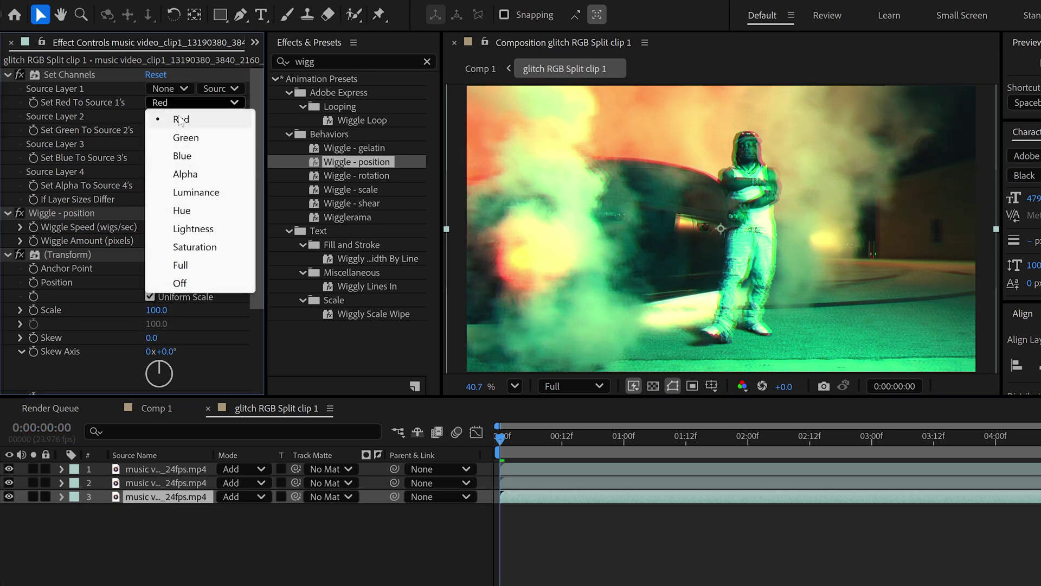
left_click(185, 283)
left_click(178, 131)
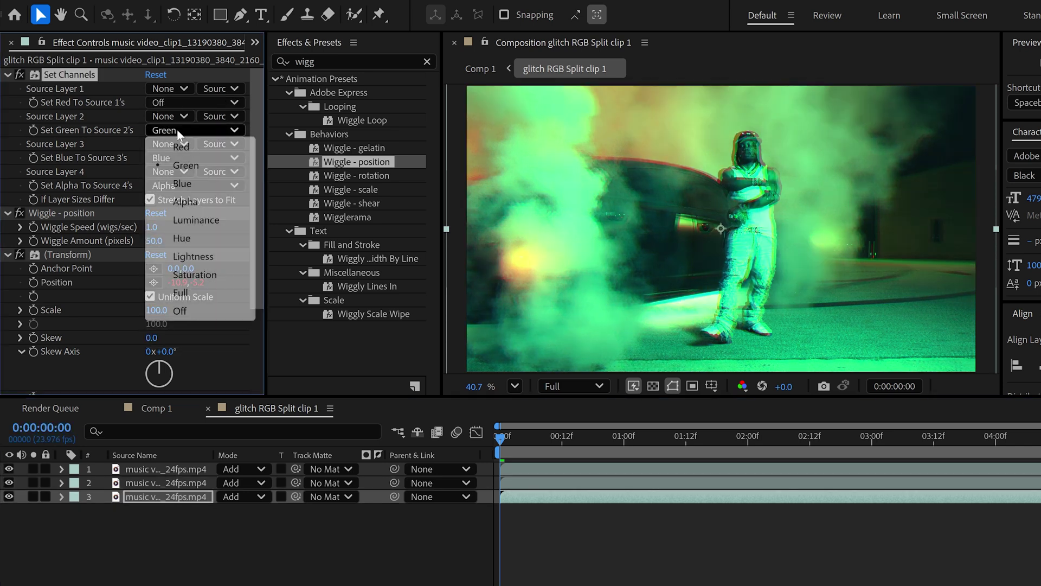
left_click(181, 311)
Solo each copy in turn to check its red, green and blue channel.
left_click(151, 468)
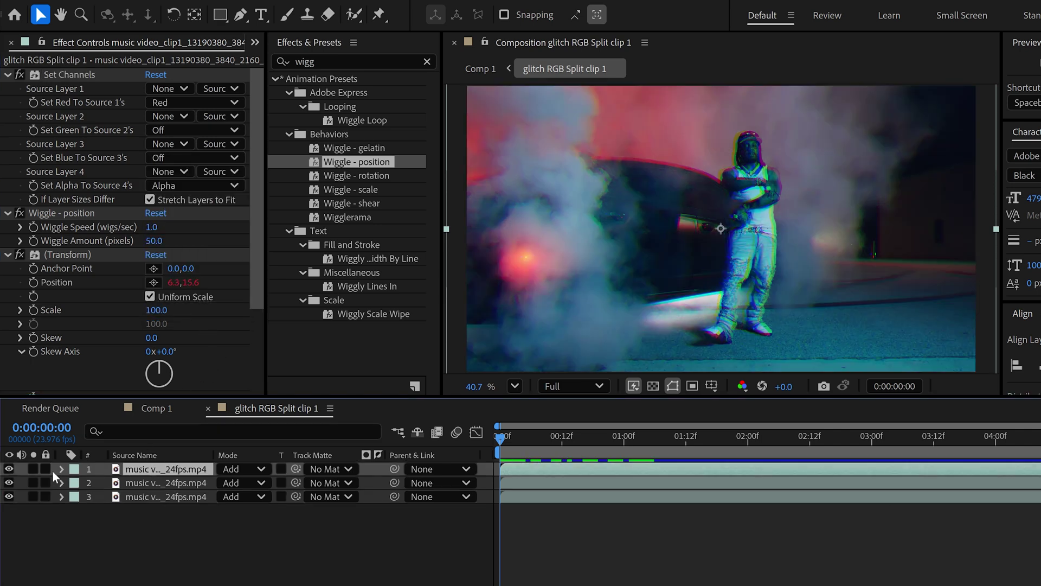
left_click(34, 468)
left_click(33, 469)
left_click(33, 482)
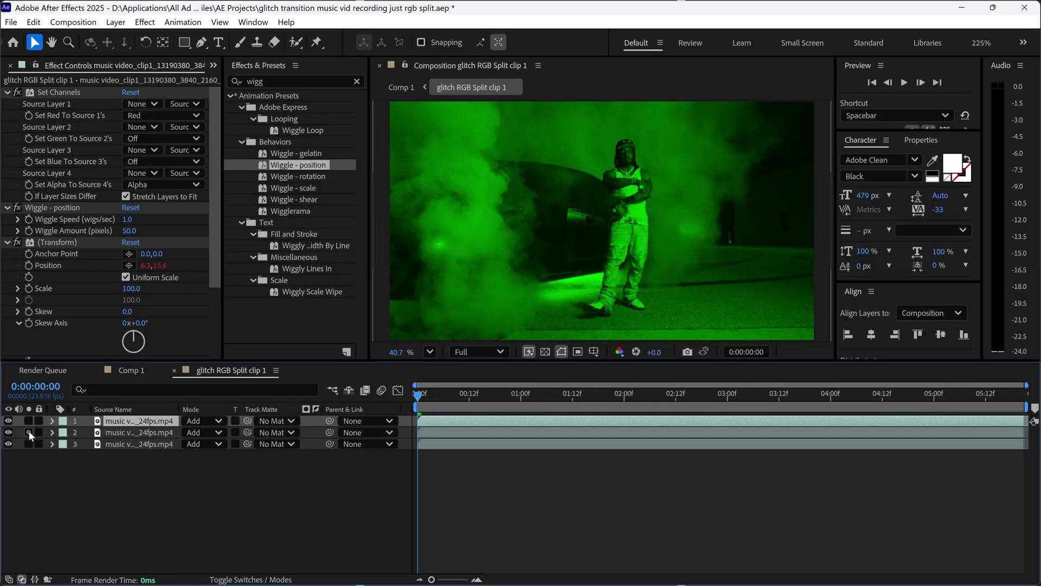
left_click(28, 432)
left_click(28, 443)
left_click(28, 444)
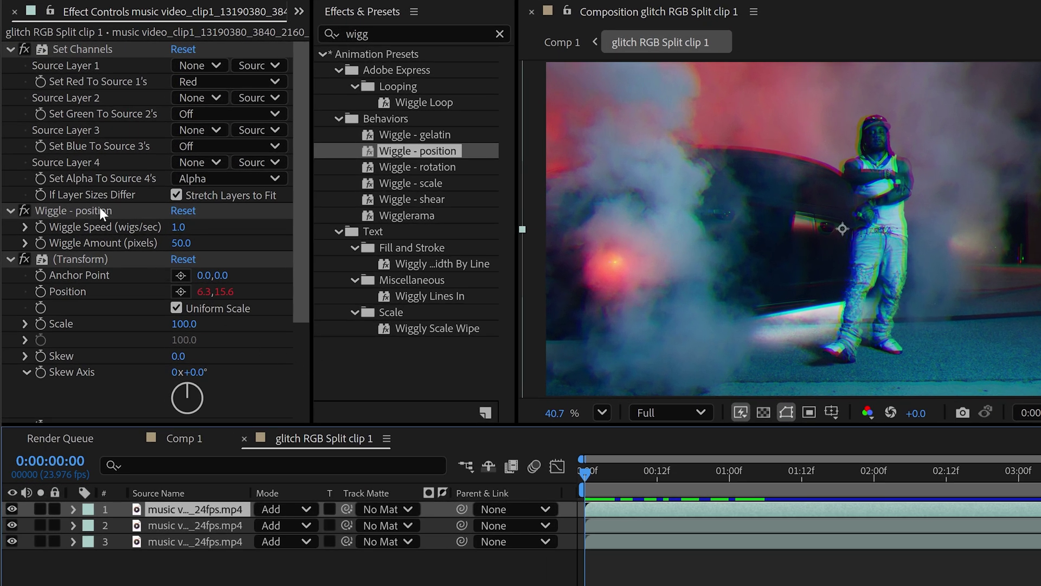
Set the red layer's Wiggle Speed to 3 and Wiggle Amount to 75.
left_click(180, 228)
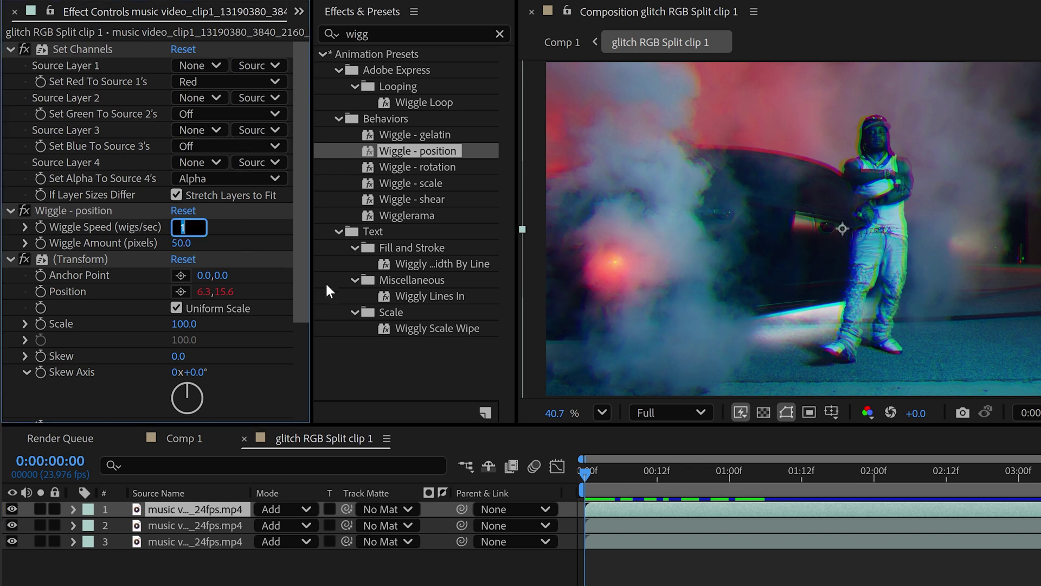
type("3")
key("Tab")
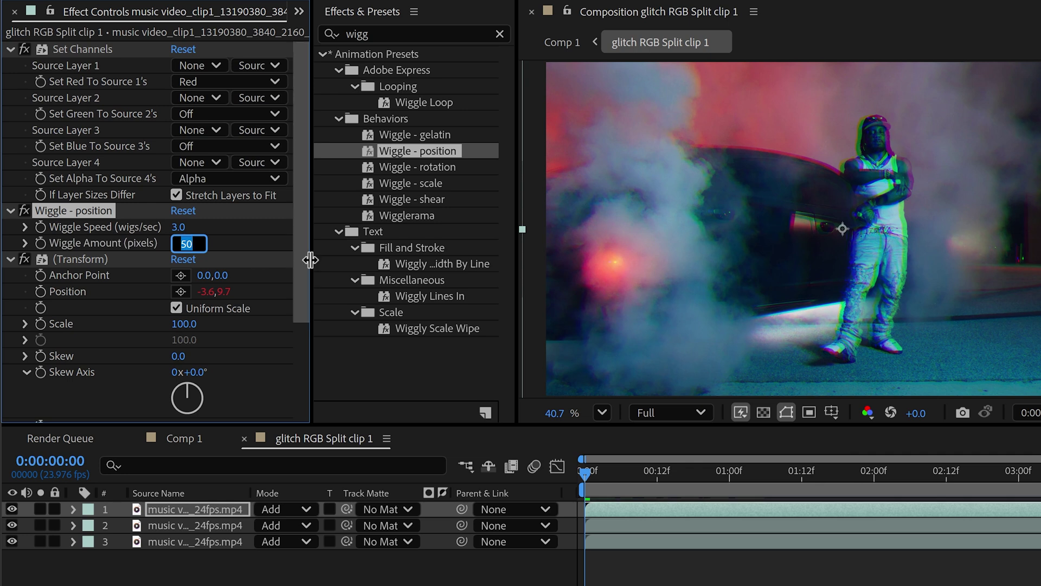
type("75")
key("Return")
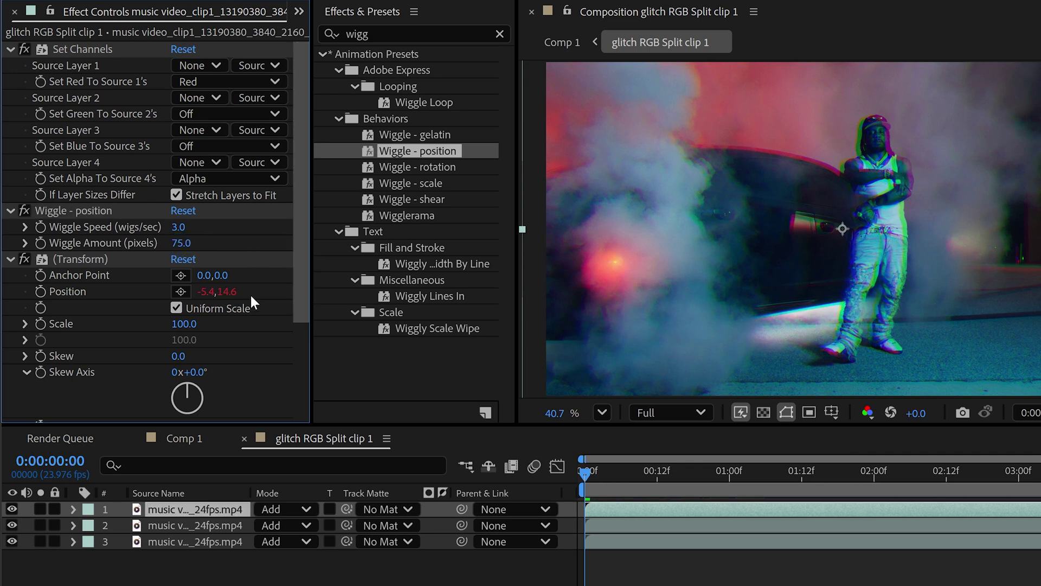
Set the green layer's Wiggle Speed to 2.5 and Wiggle Amount to 65.
left_click(223, 525)
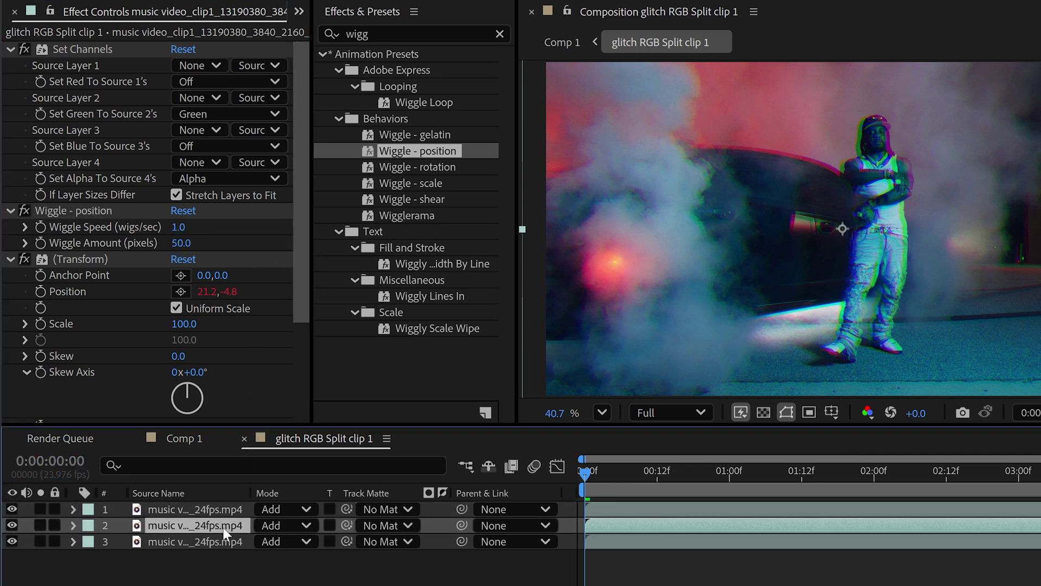
left_click(177, 229)
type("2.5")
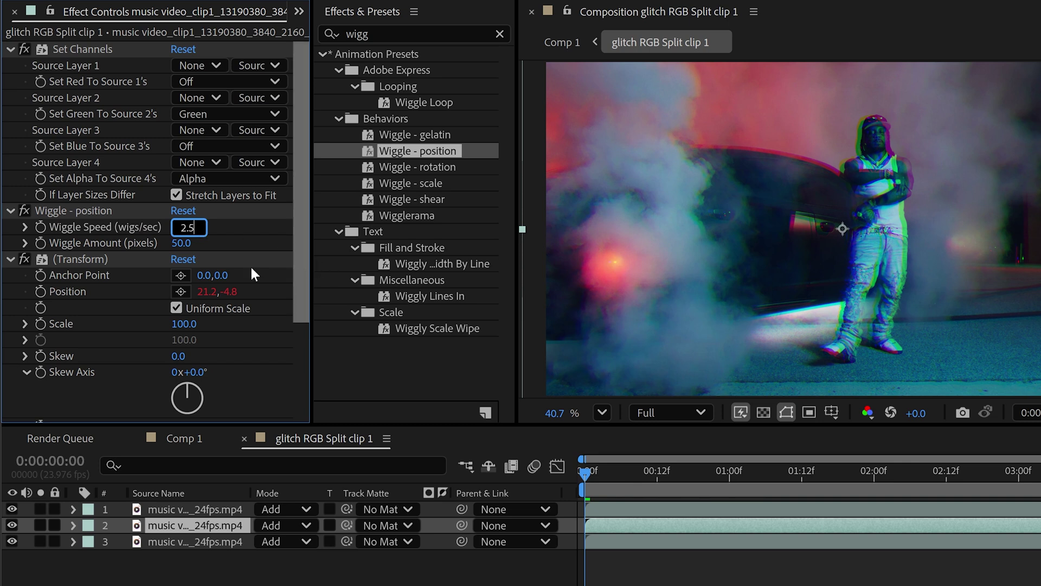
key("Tab")
type("65")
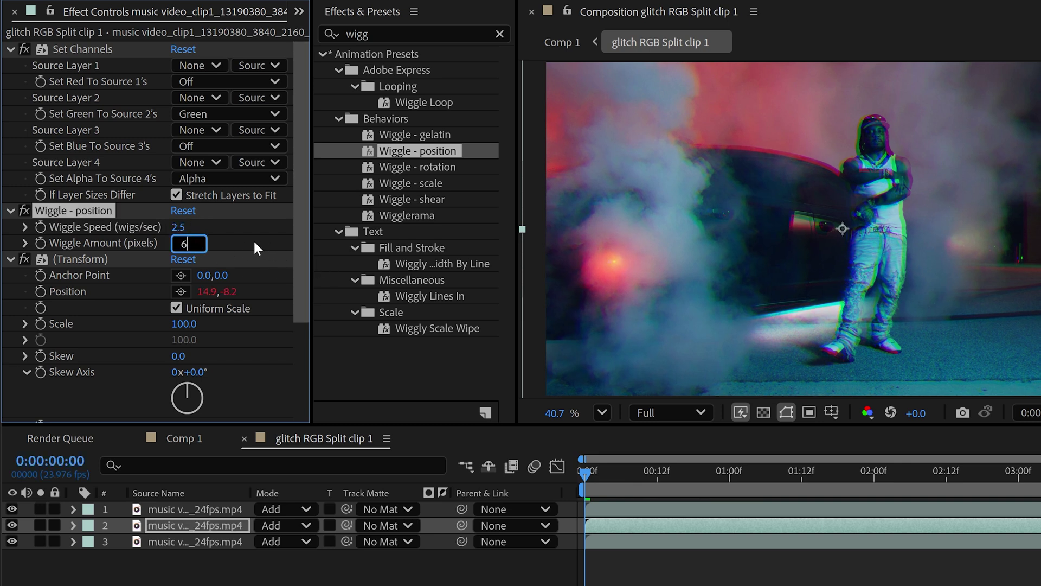
Set the blue layer's Wiggle Speed to 4 and Wiggle Amount to 80.
left_click(226, 535)
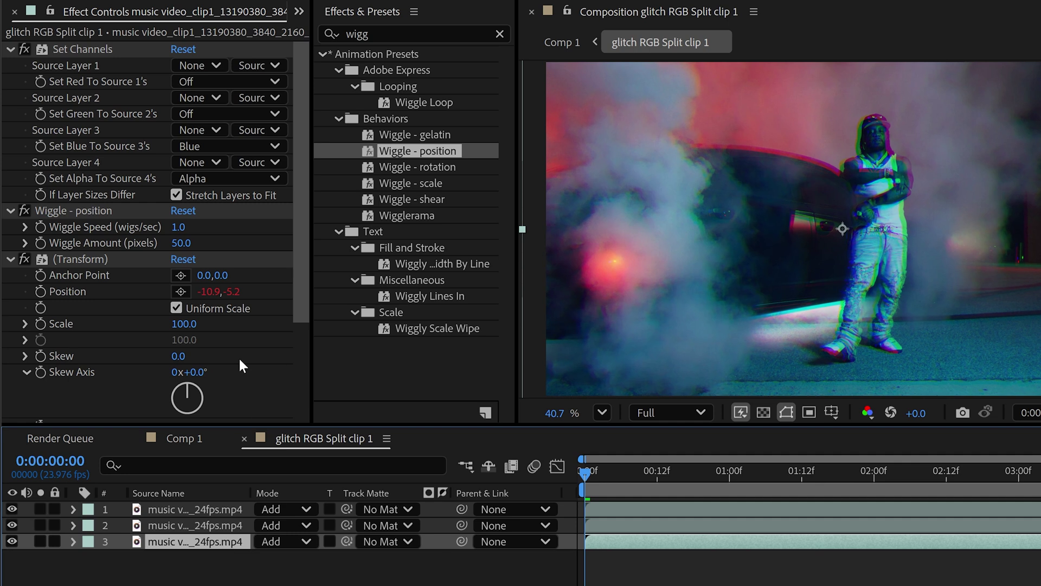
left_click(180, 227)
left_click(187, 242)
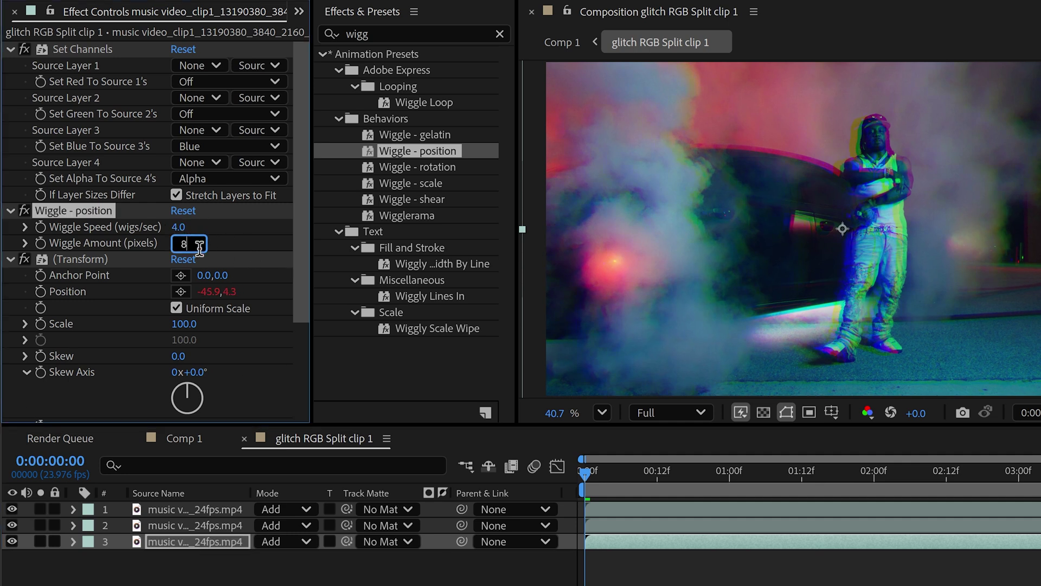
left_click(243, 244)
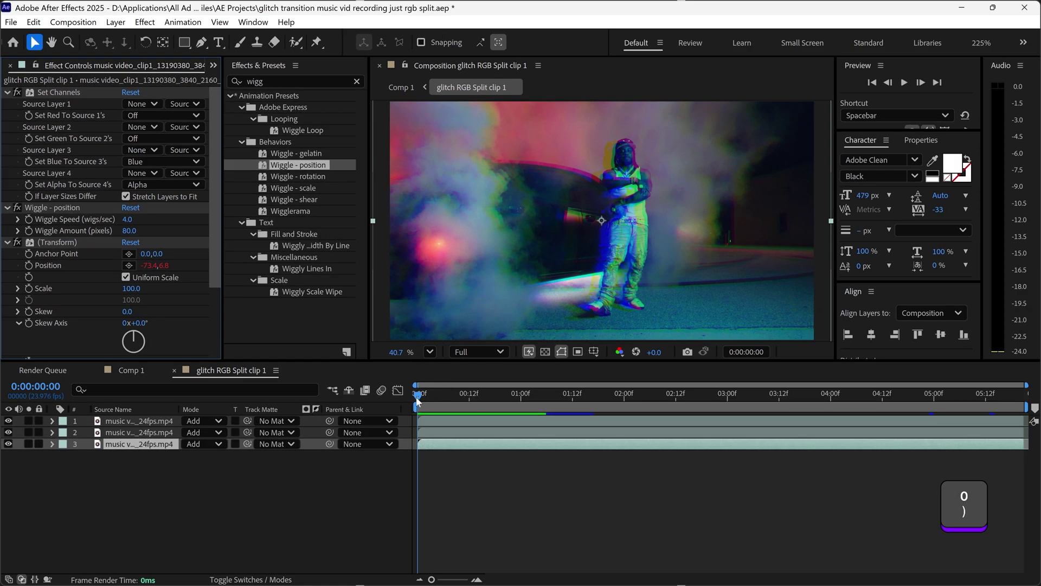
Trim the RGB split precomp in Comp 1 to end near 5 seconds, at the clip cut.
left_click_drag(417, 401, 313, 338)
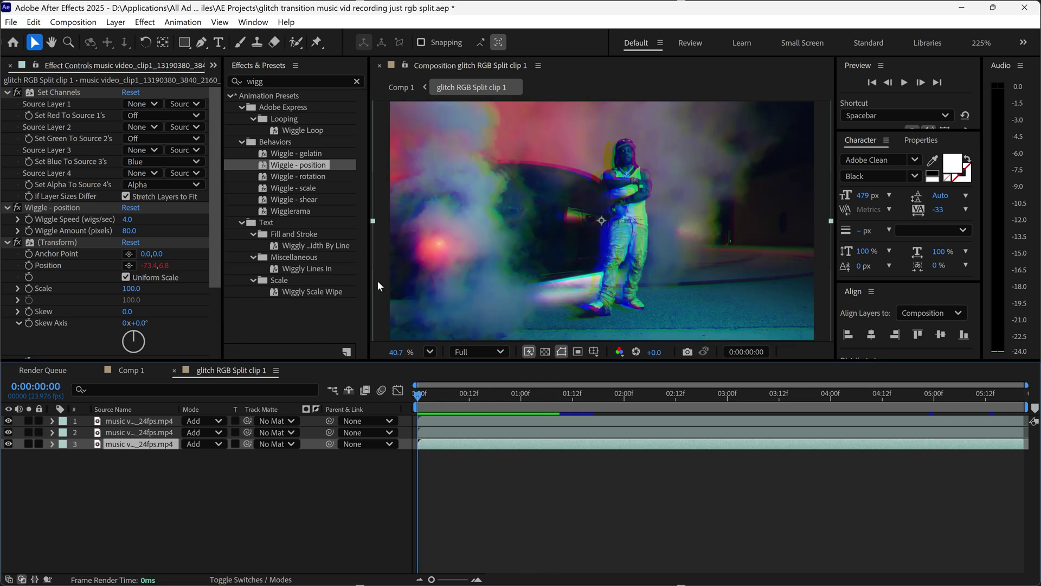
left_click(138, 368)
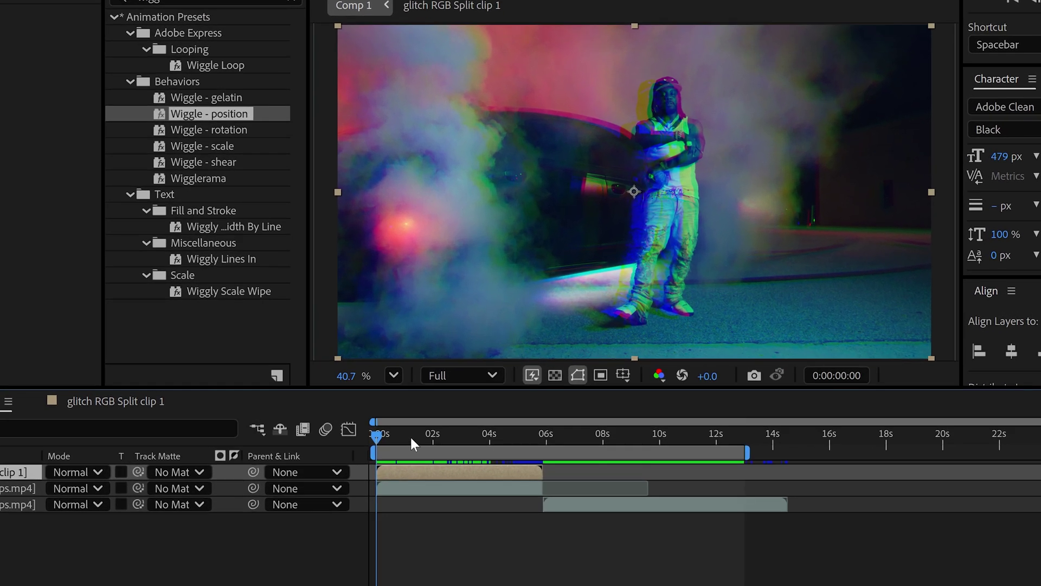
left_click_drag(411, 437, 526, 437)
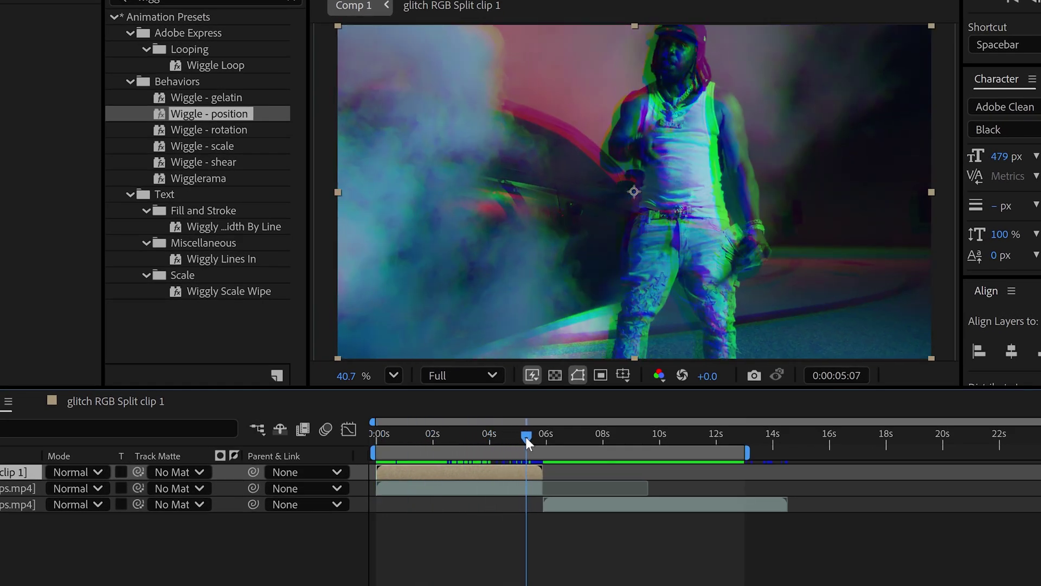
mouse_move(541, 472)
left_mouse_down()
mouse_move(519, 469)
mouse_move(531, 469)
left_mouse_up()
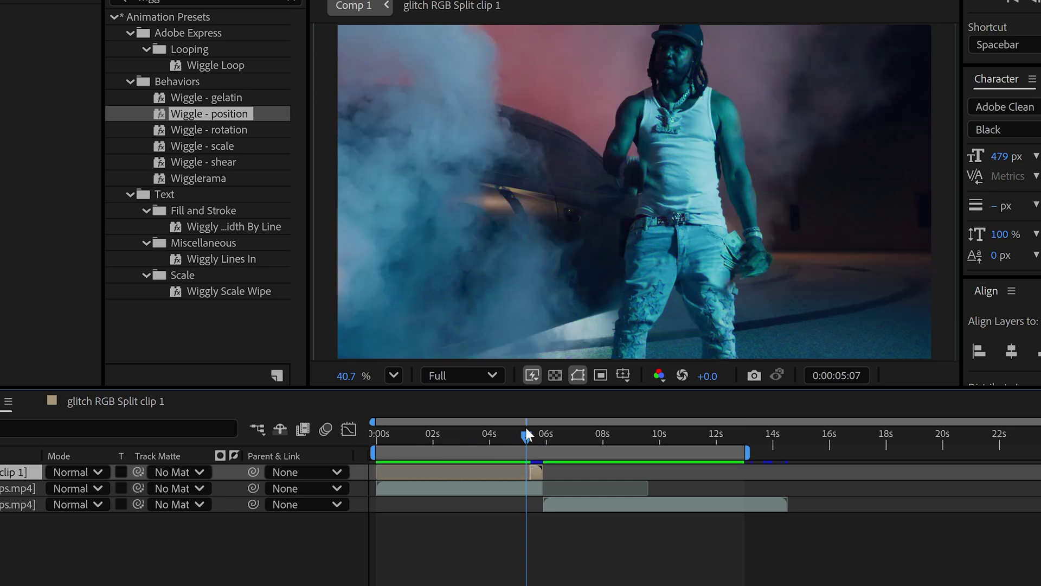
left_click_drag(526, 429, 555, 435)
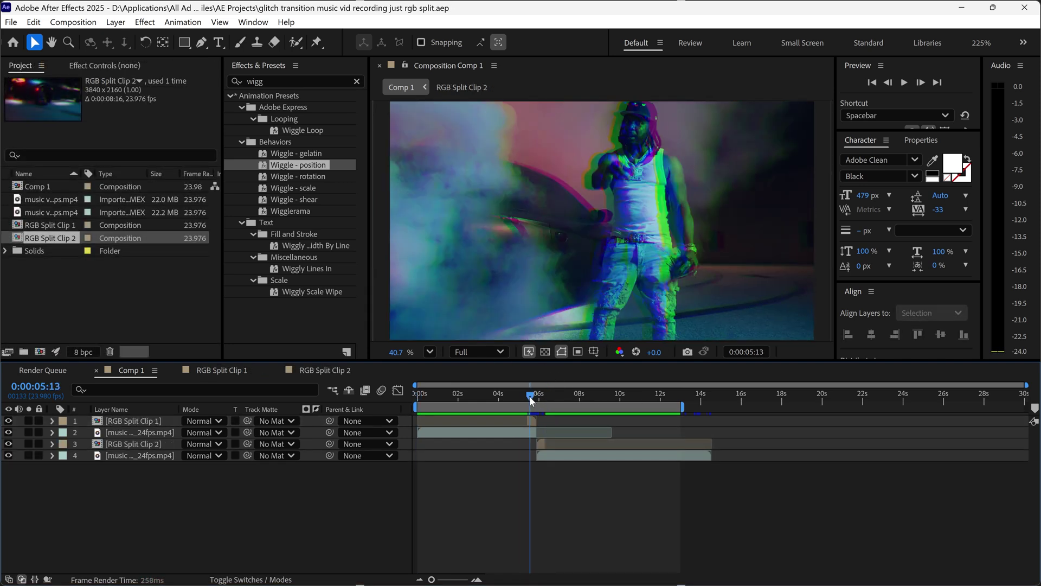
Preview the RGB split transition with the second precomp, RGB Split Clip 2, in Comp 1.
left_click_drag(529, 395, 408, 391)
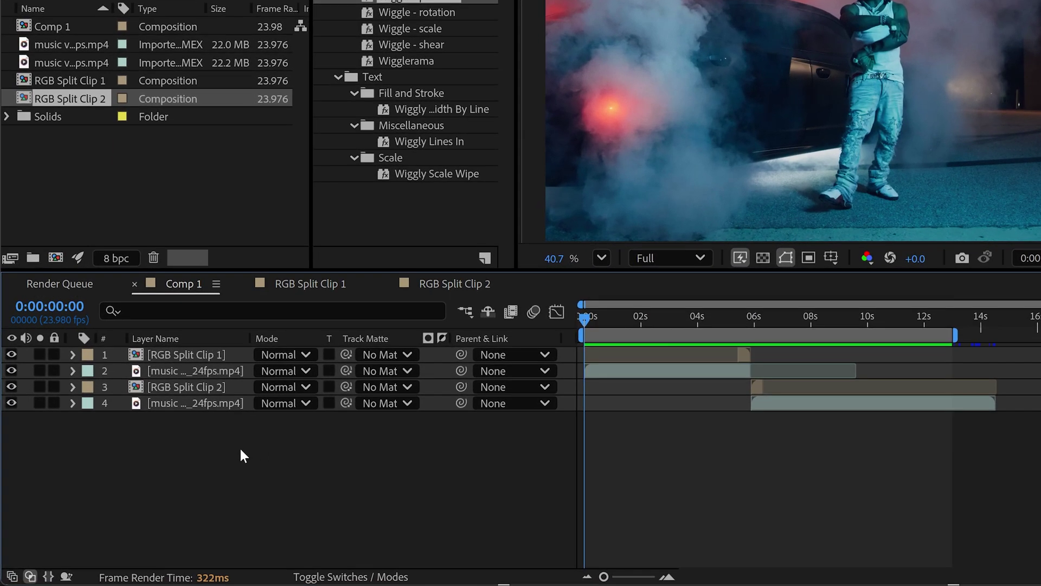
right_click(240, 450)
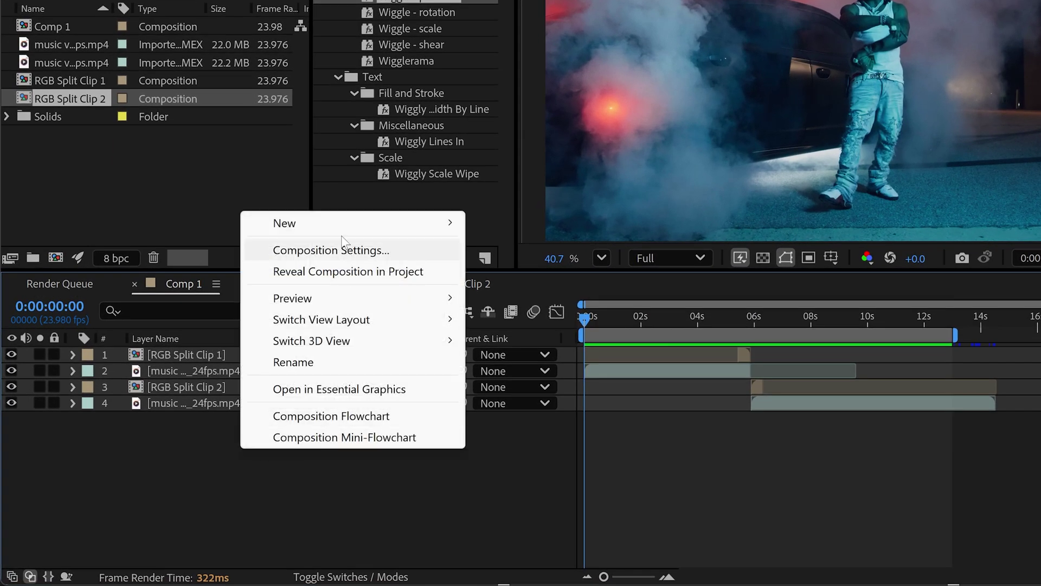
Add an adjustment layer to Comp 1 and name it 'noise and glow'.
mouse_move(333, 224)
left_click(529, 377)
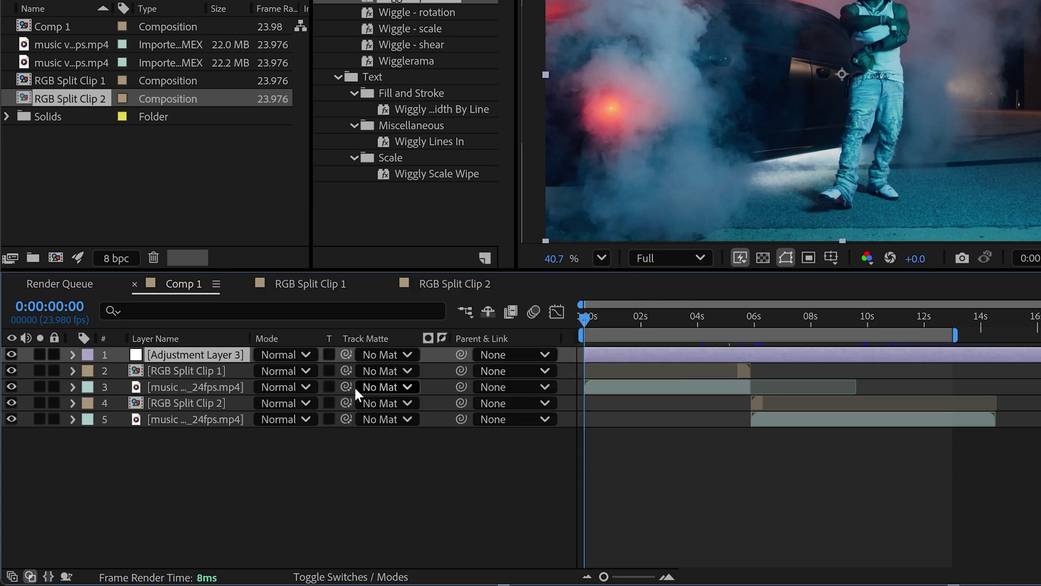
right_click(230, 357)
left_click(290, 303)
type("noise and glow")
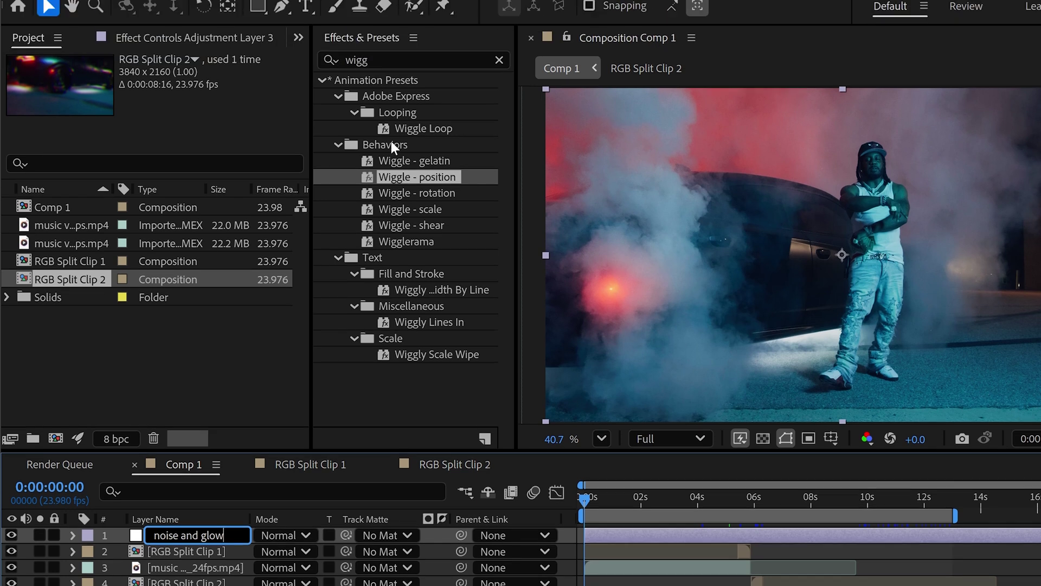
left_click(331, 73)
Apply the Noise effect to the layer with an Amount of 40%.
type("noi")
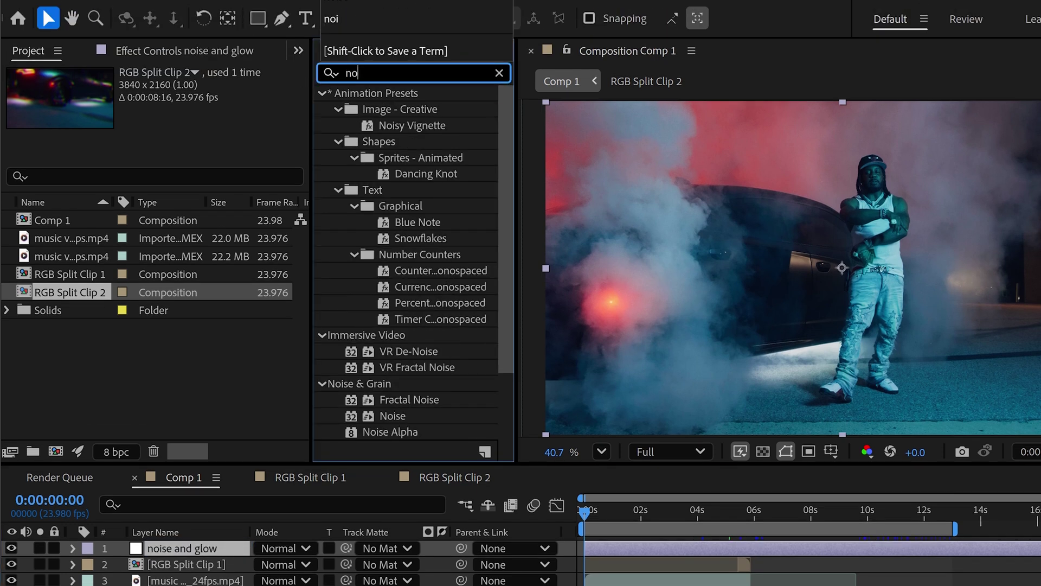
left_click(392, 223)
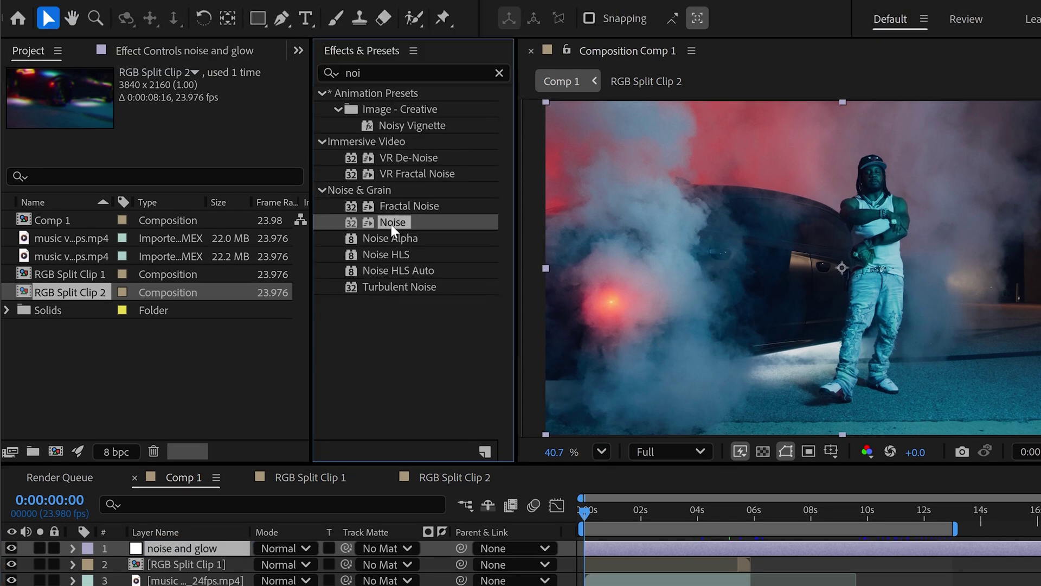
left_click_drag(336, 487, 212, 552)
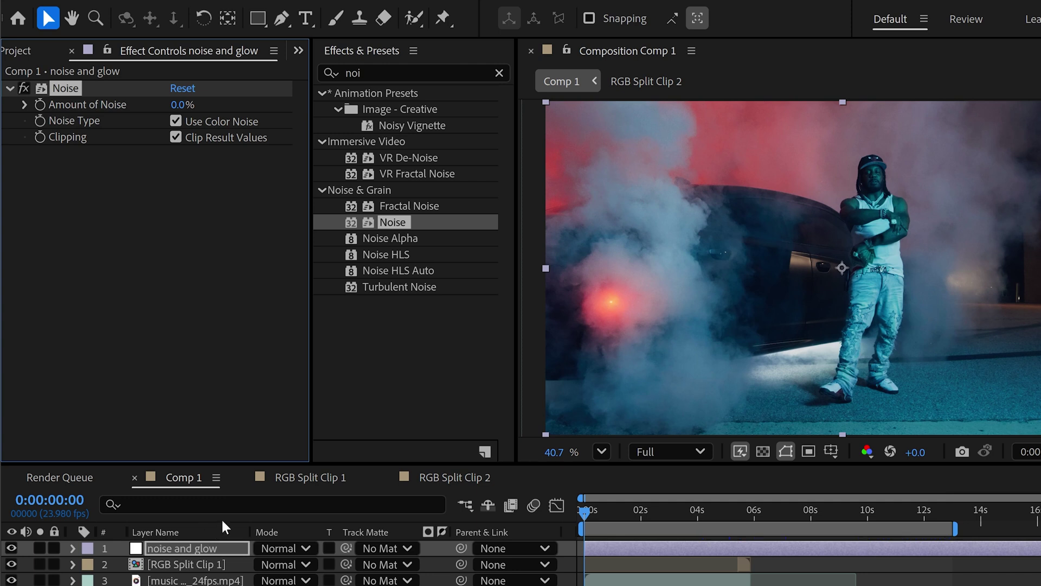
left_click(188, 104)
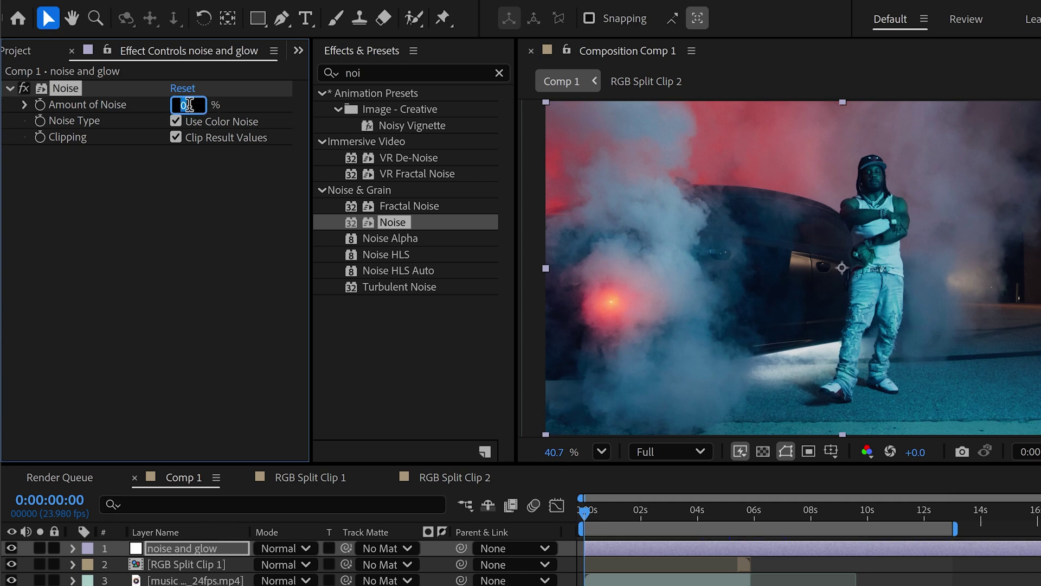
key("Return")
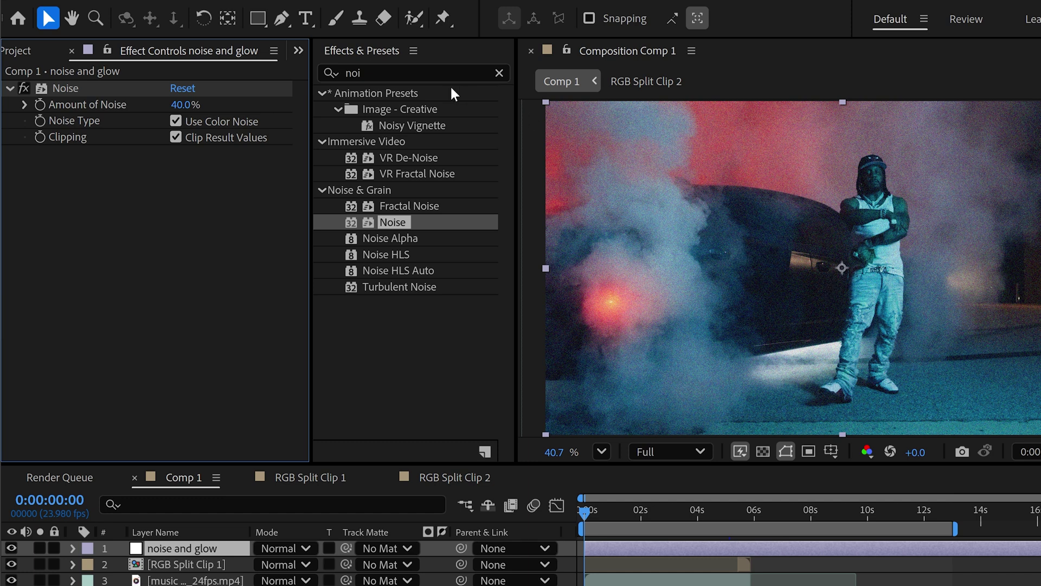
Apply the Glow effect to the layer with Glow Intensity 3.
left_click(328, 74)
type("glow")
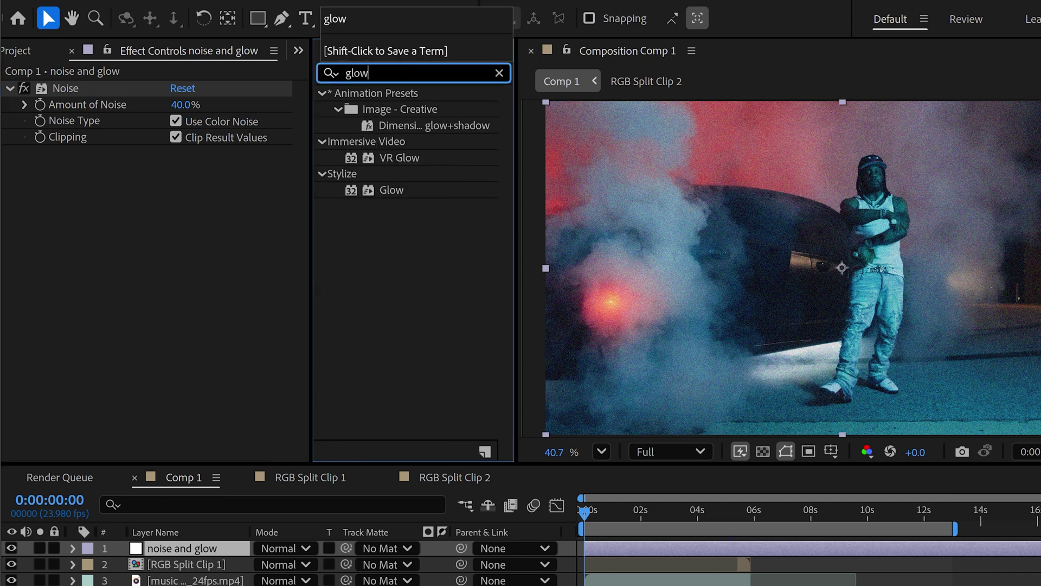
left_click_drag(392, 190, 223, 258)
left_click(177, 218)
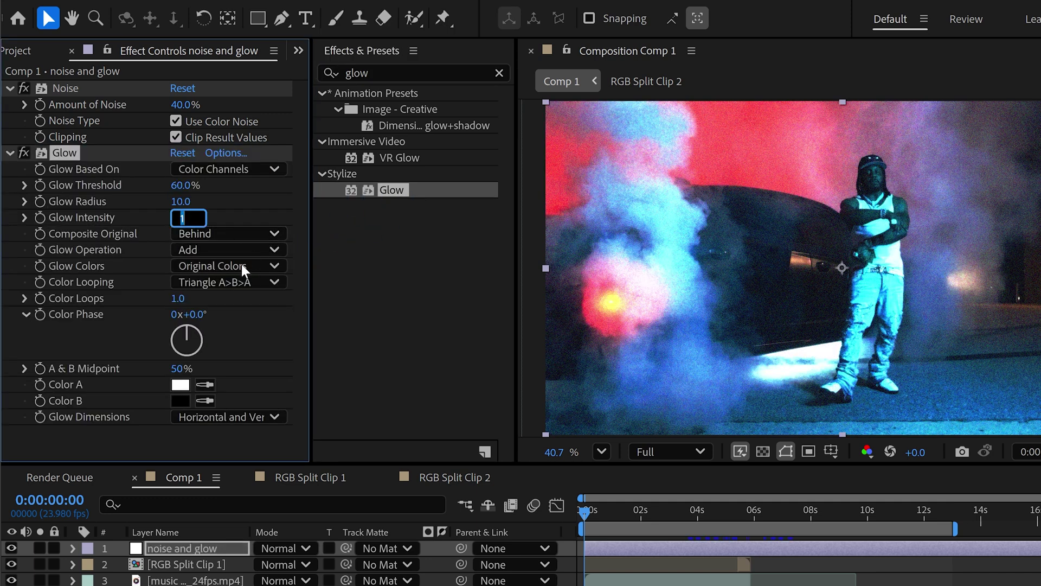
key("Return")
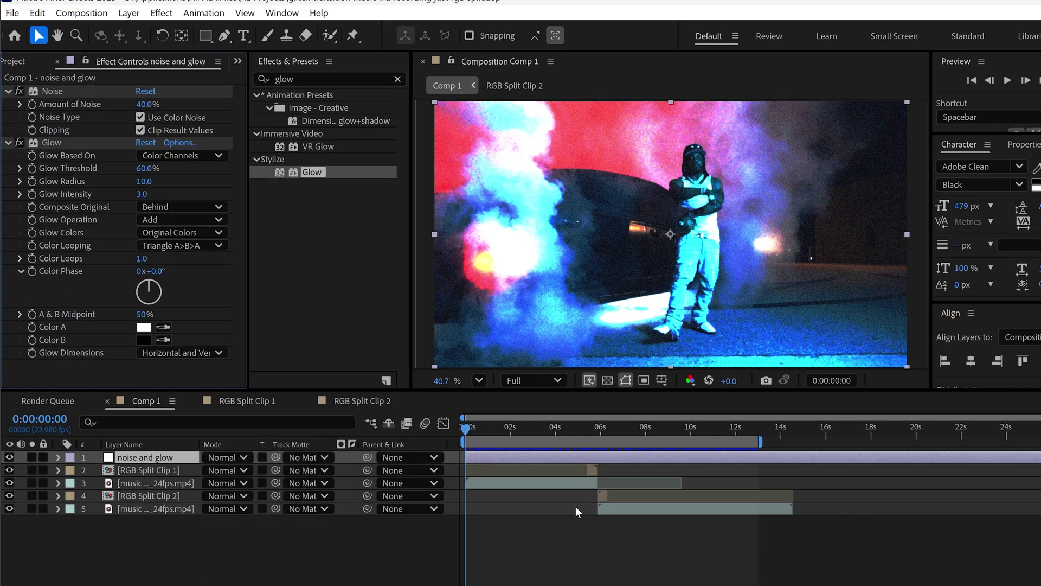
Trim the noise and glow layer to start at the cut near 5:10 and end around 6:07.
left_click(741, 515)
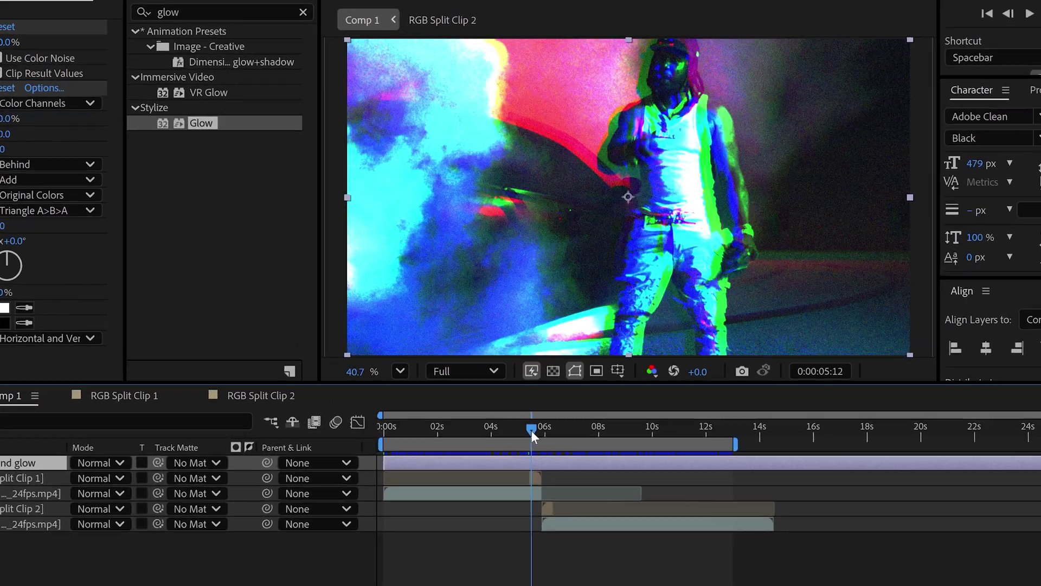
left_click_drag(531, 430, 530, 431)
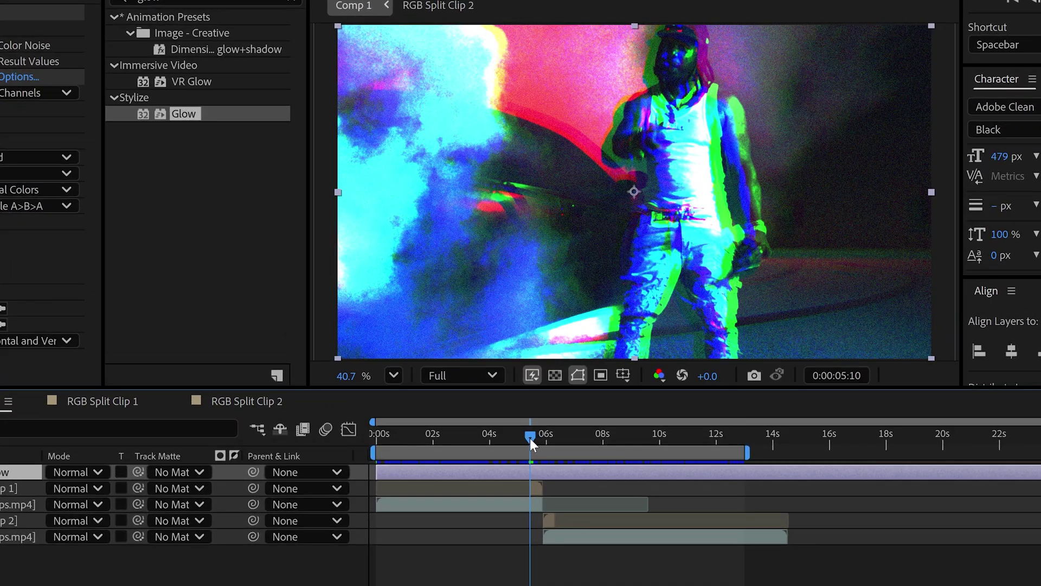
left_click_drag(381, 466, 529, 479)
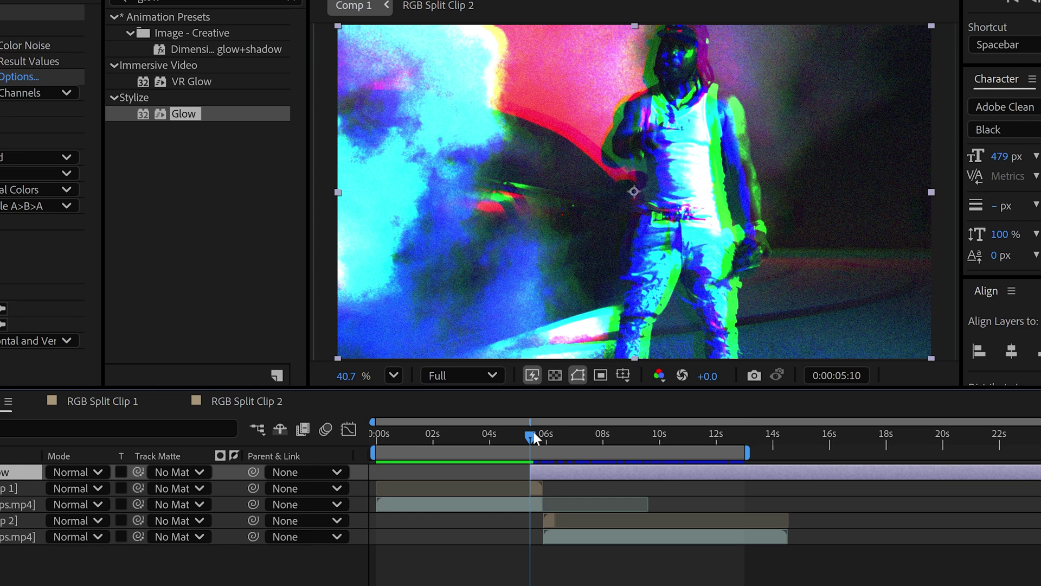
left_click_drag(533, 435, 560, 434)
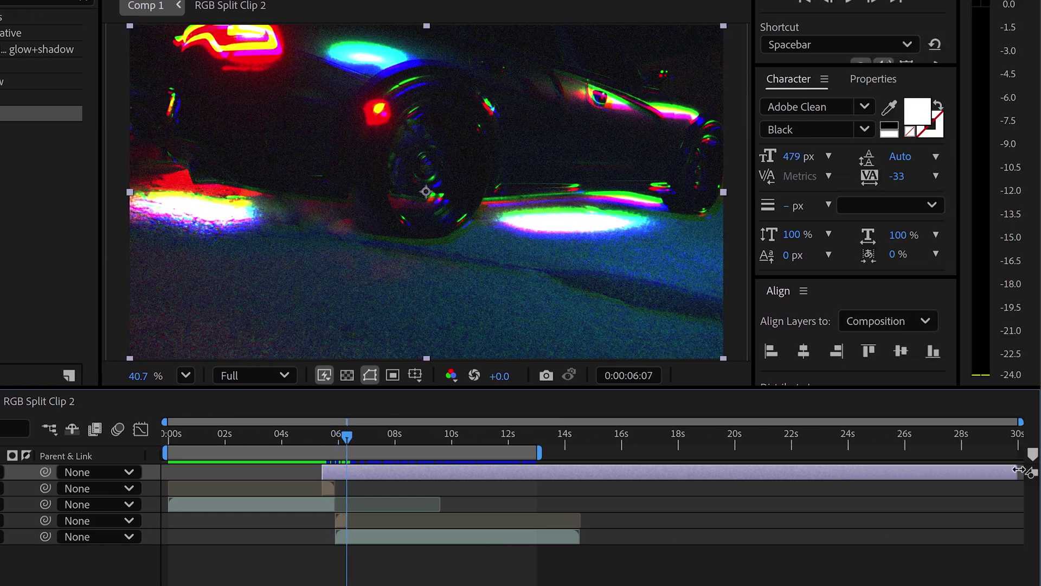
left_click_drag(1023, 472, 510, 478)
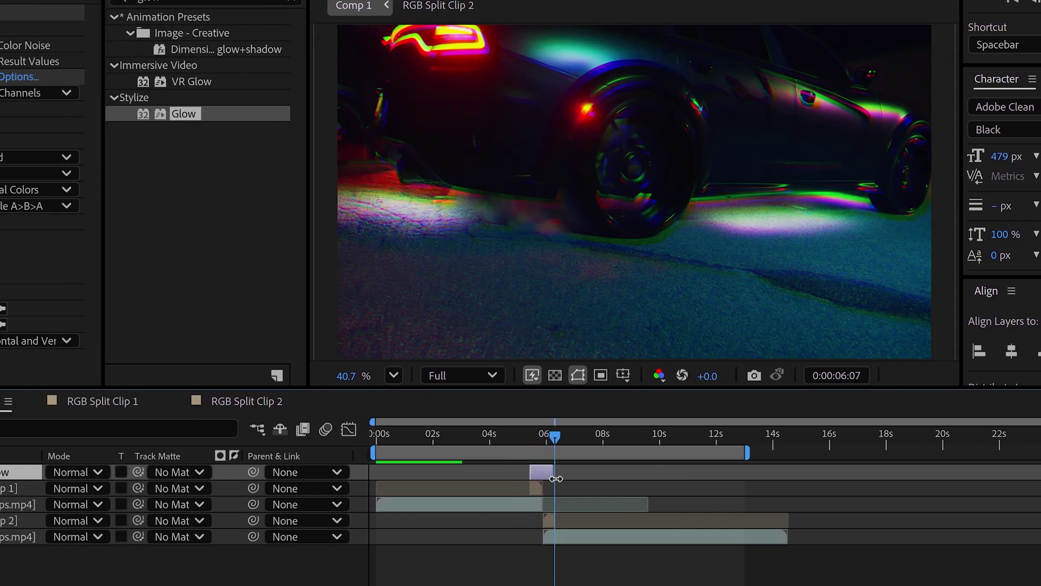
left_click_drag(555, 439, 538, 443)
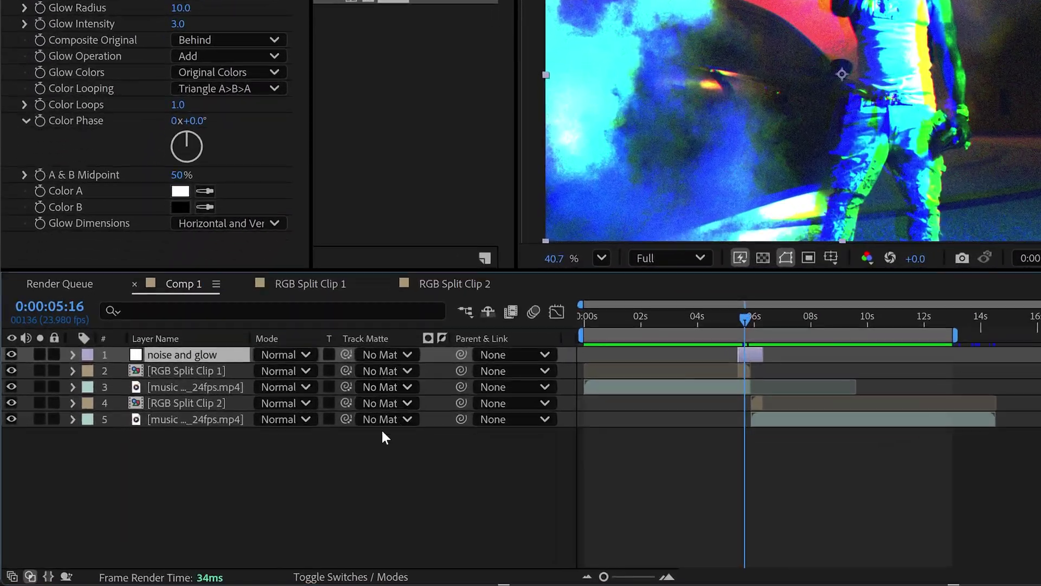
Add a new adjustment layer to Comp 1 and name it 'distort'.
right_click(229, 485)
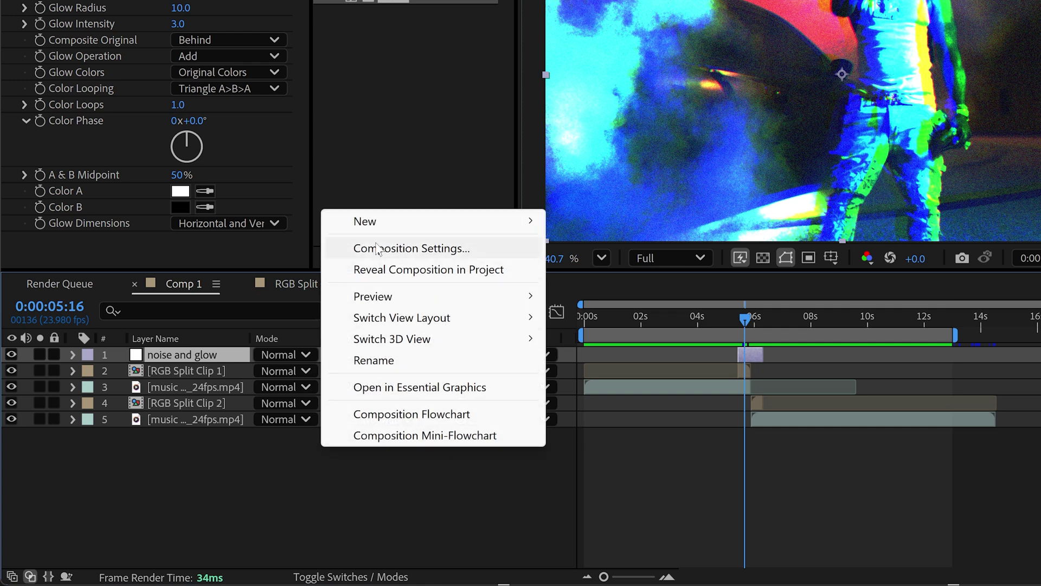
mouse_move(380, 223)
left_click(627, 375)
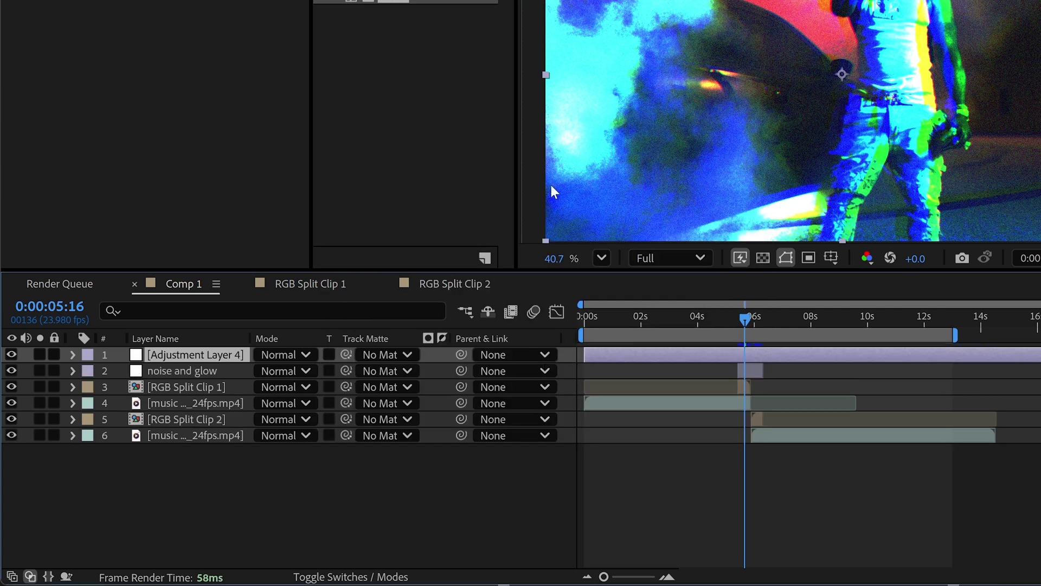
right_click(232, 350)
left_click(285, 292)
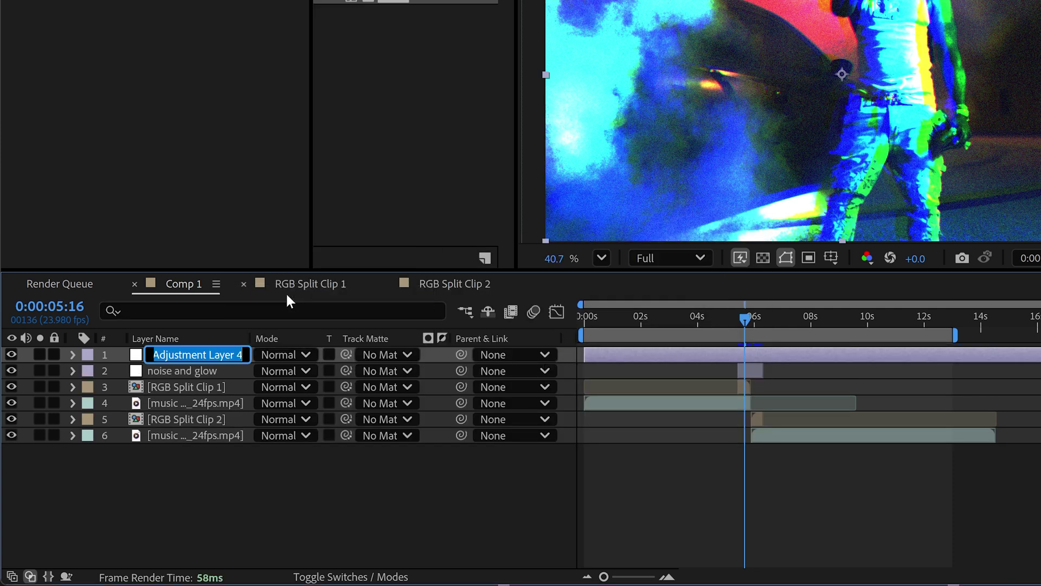
type("distort")
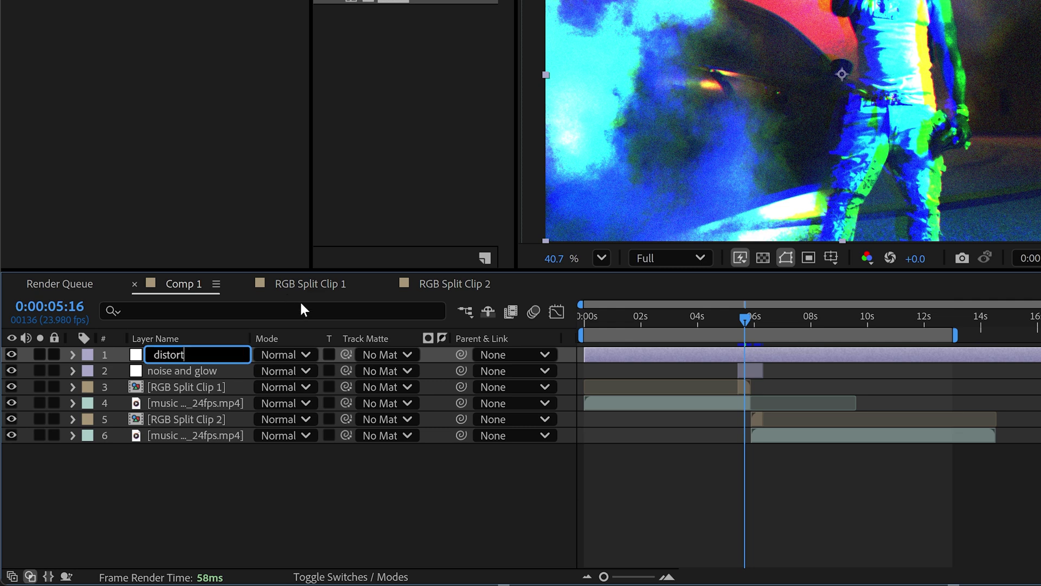
left_click(231, 462)
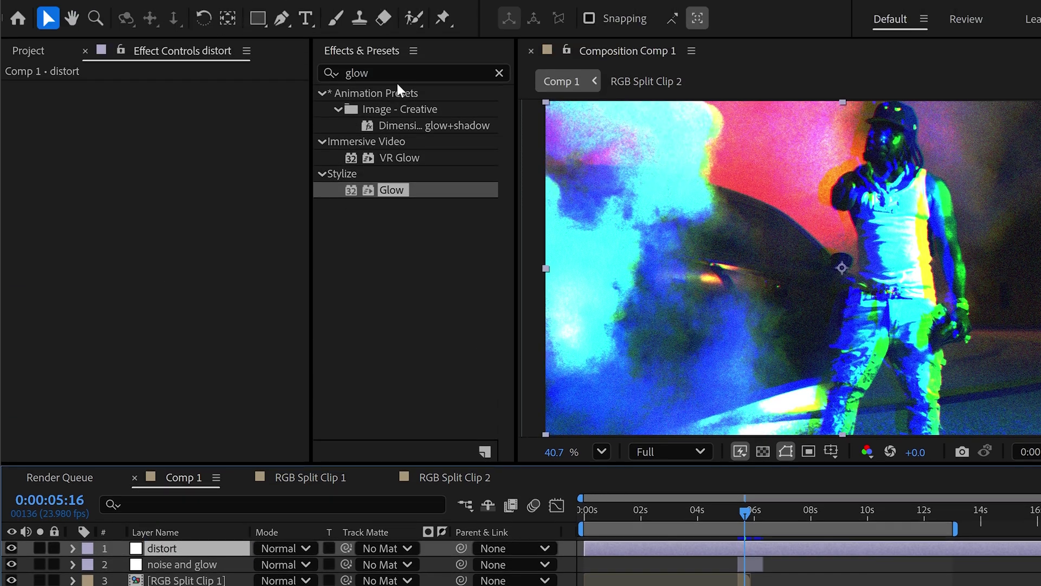
Apply Fractal Noise to the distort layer.
double_click(305, 67)
type("fra")
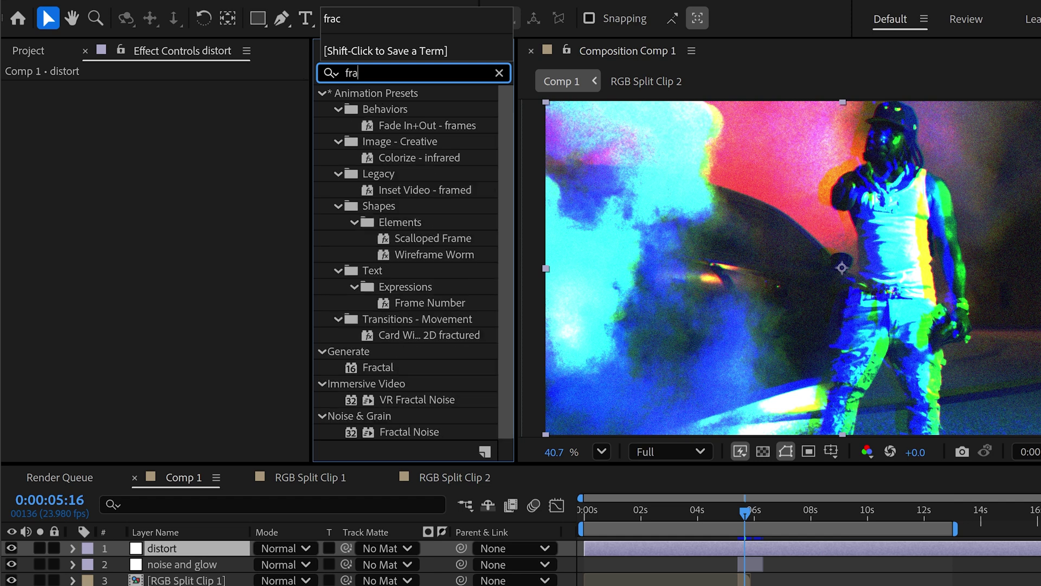
type("c")
left_click_drag(395, 227, 166, 188)
Set the distort Fractal Noise to Block type with contrast 592, brightness 50, complexity 20.
left_click(202, 120)
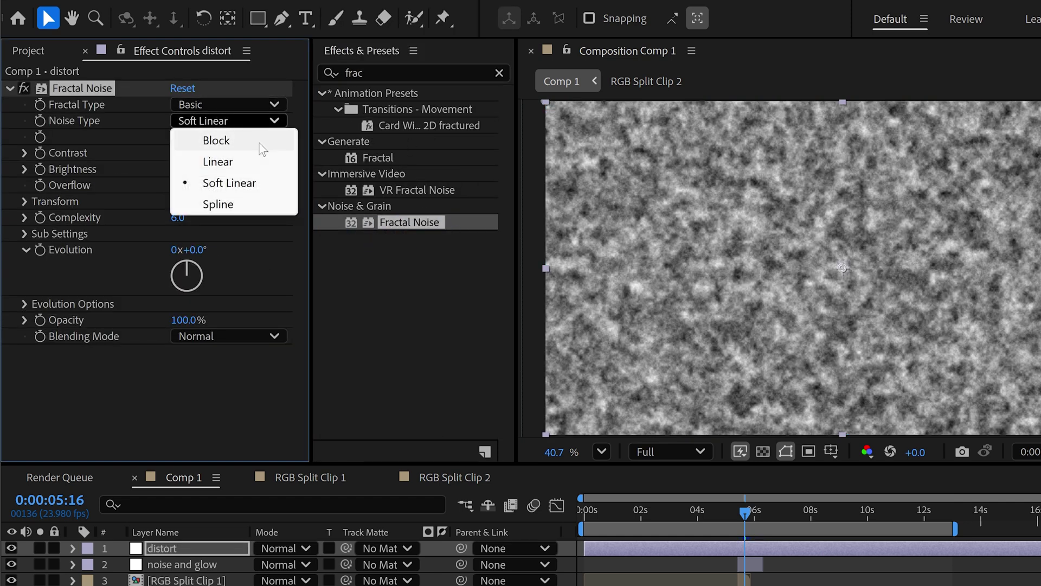
left_click(218, 143)
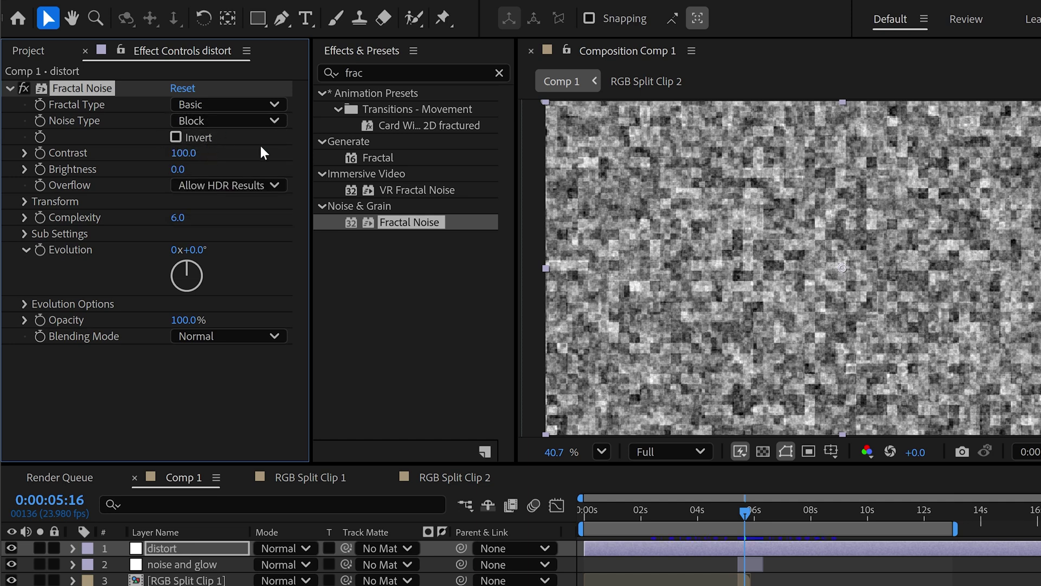
left_click(184, 153)
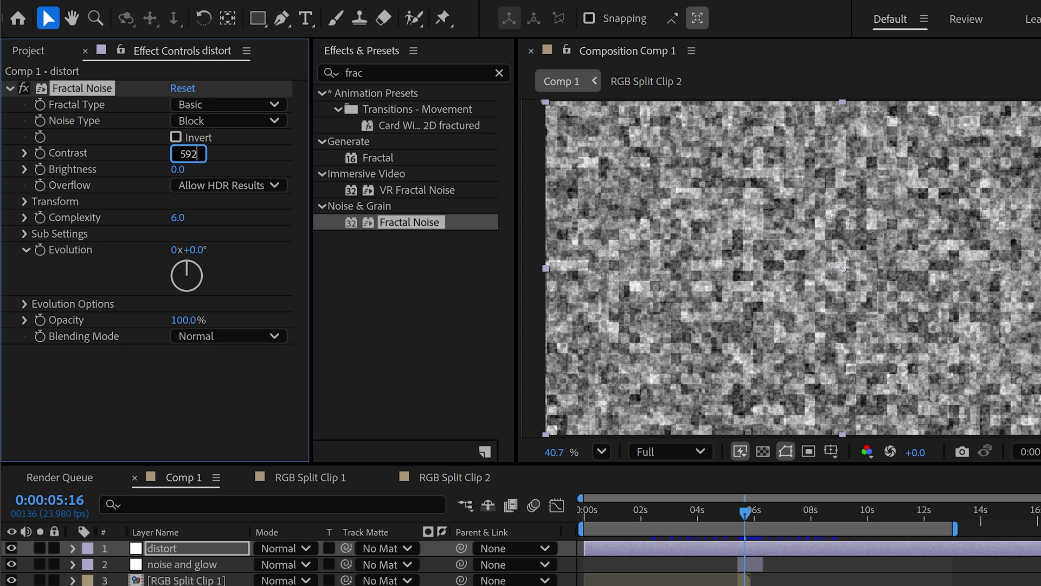
left_click(179, 169)
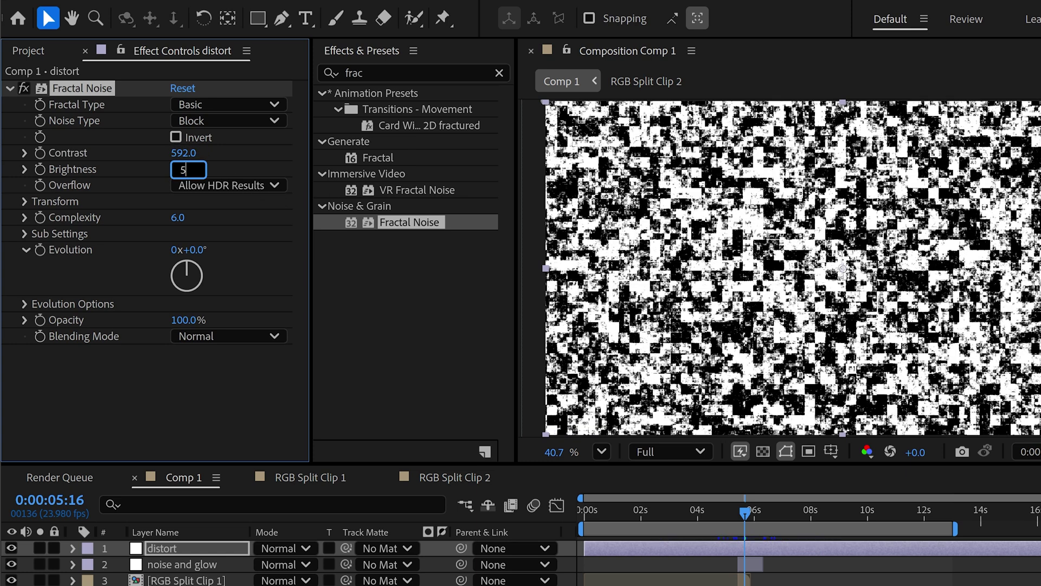
type("50")
left_click(181, 218)
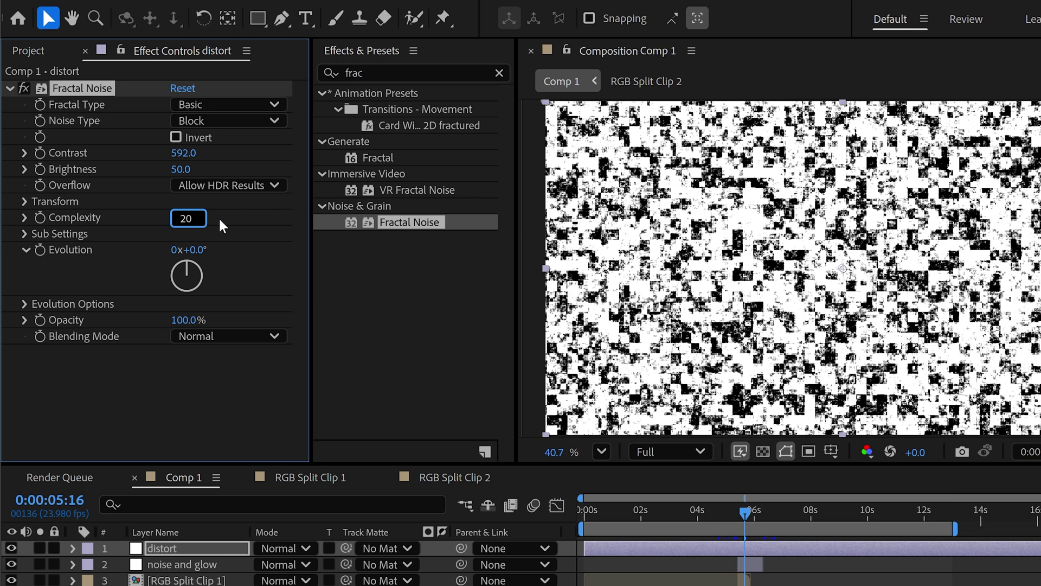
type("20")
Turn off Uniform Scaling and scale the noise to width 2000, height 1000.
left_click(24, 201)
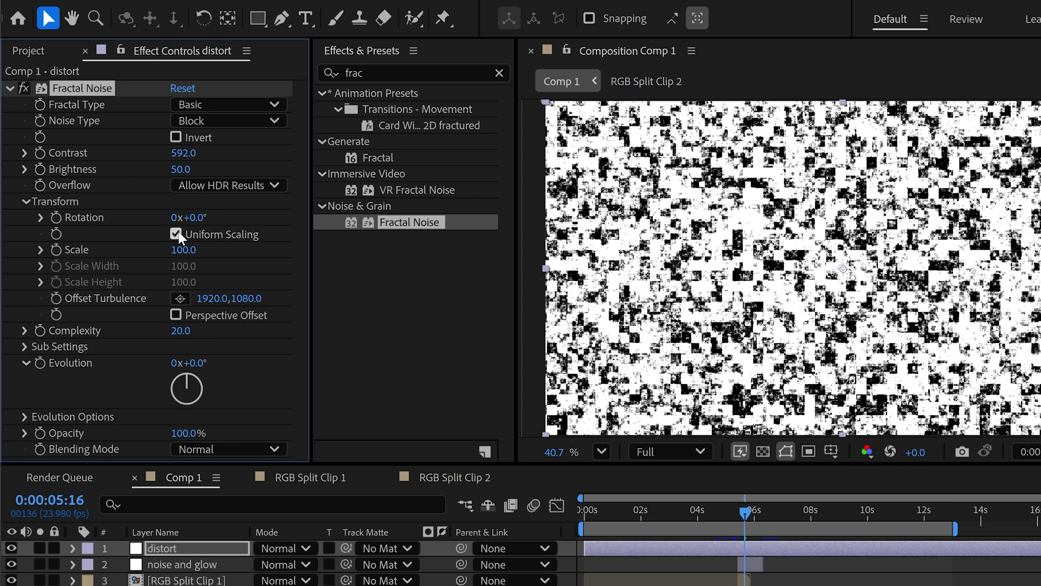
left_click(177, 235)
left_click(184, 266)
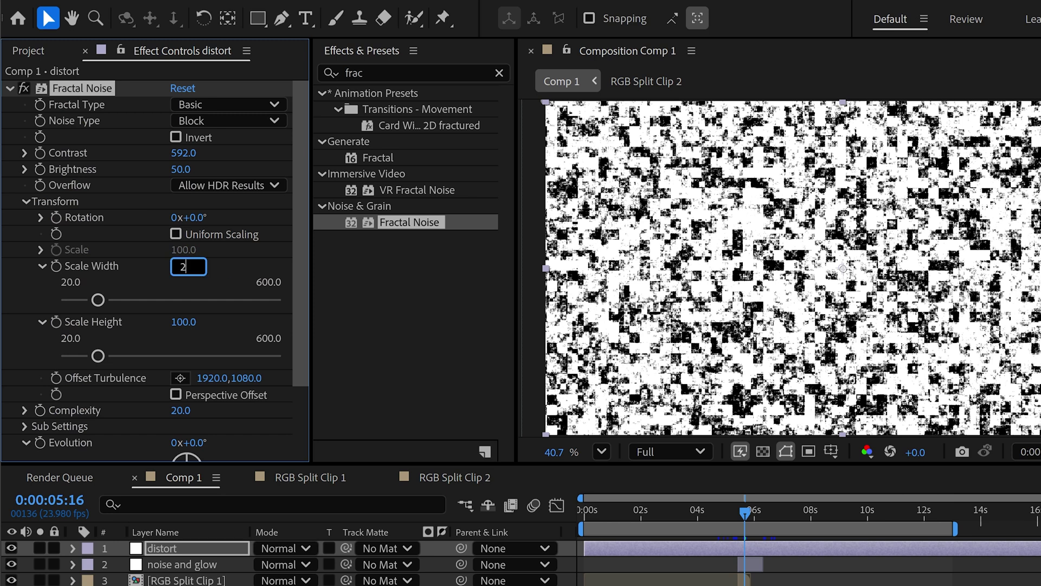
left_click(202, 322)
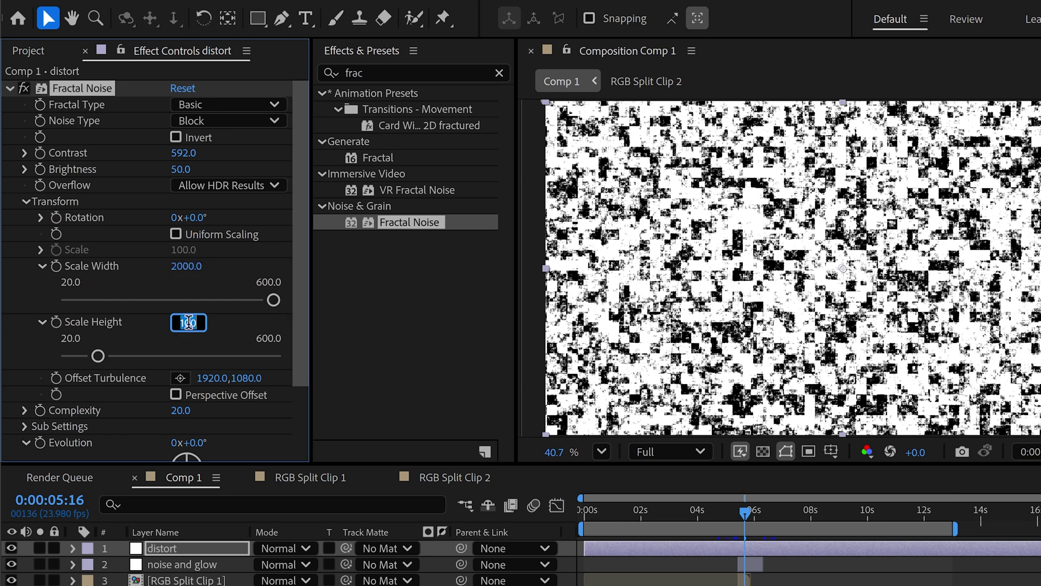
type("1")
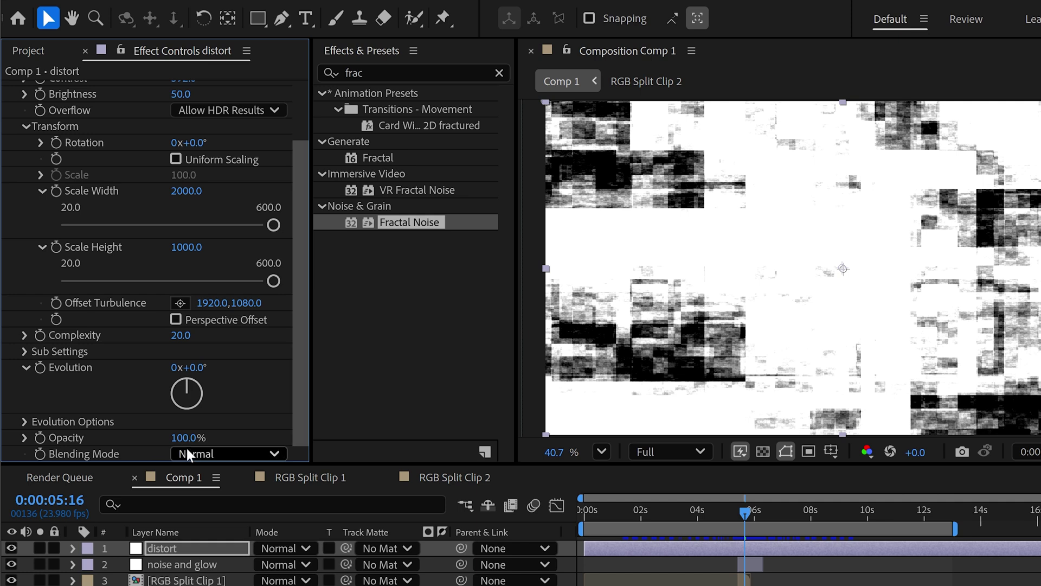
Set the Fractal Noise blending mode to Multiply and check the result around 5:17.
left_click(152, 354)
left_click(227, 143)
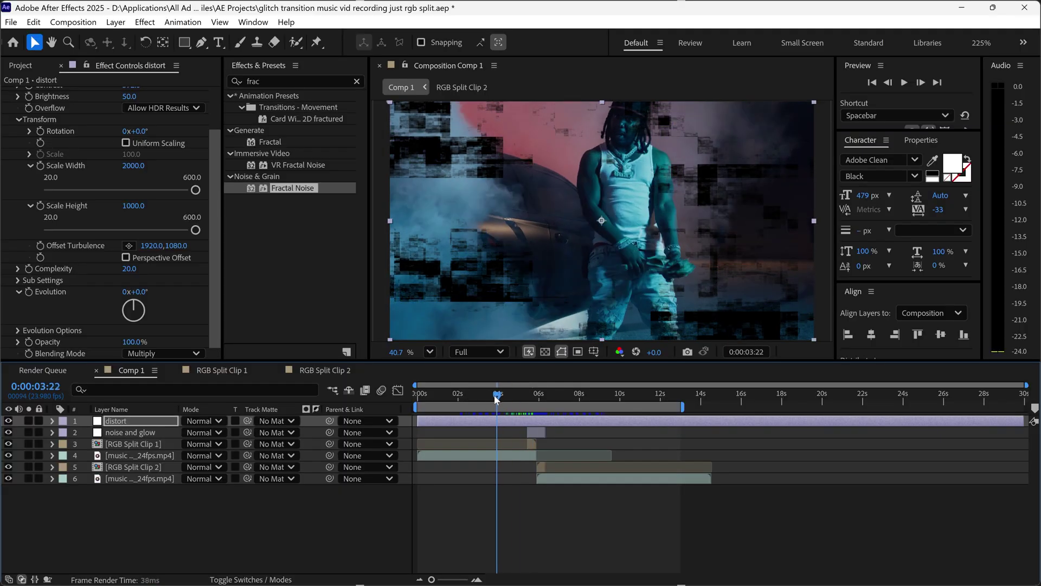
left_click_drag(495, 398, 530, 399)
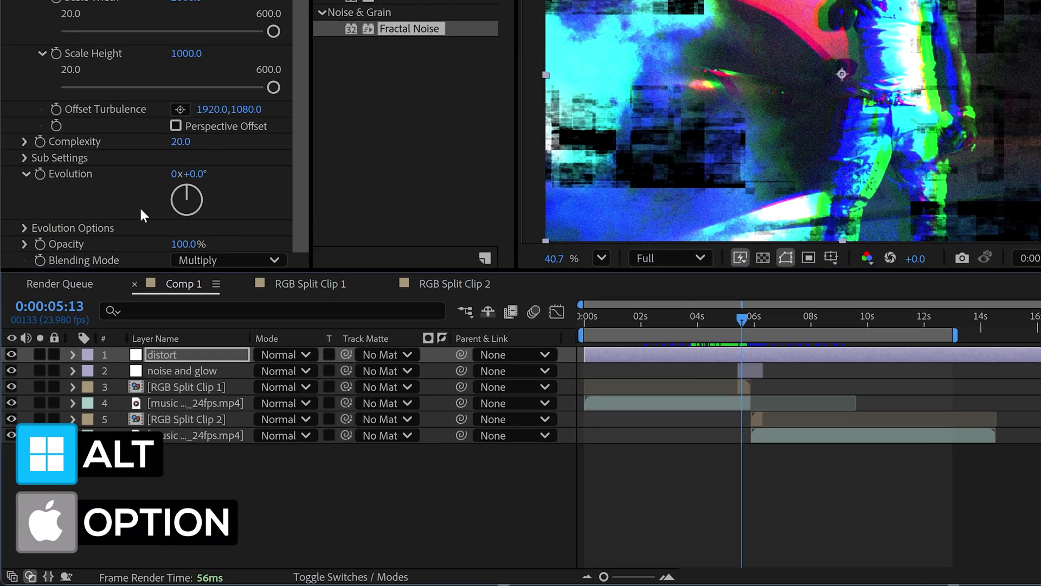
Add the expression noise(time*2)*5000 to Evolution and preview the glitch near 4:11.
left_click(40, 174, "alt")
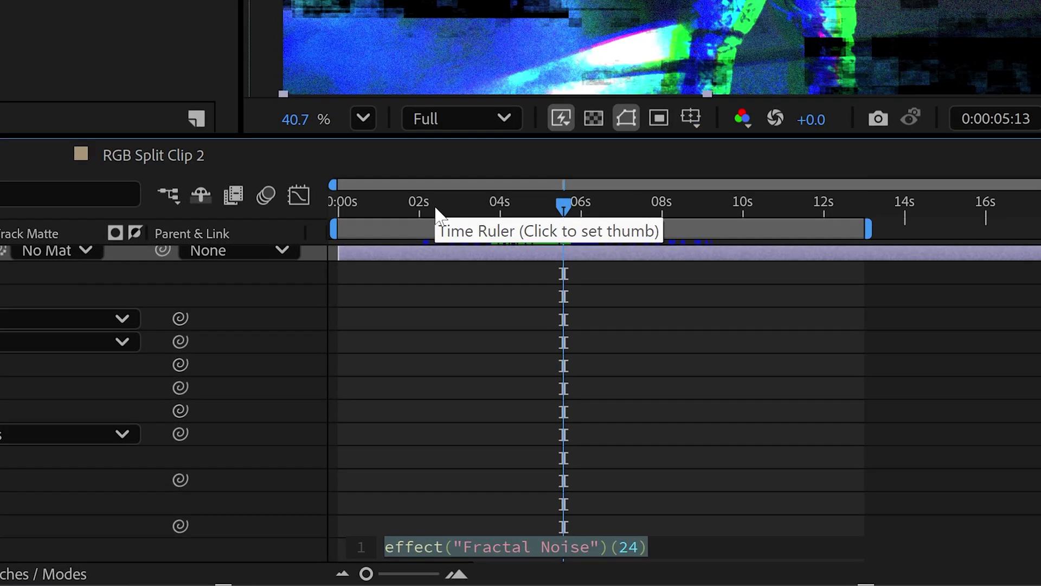
type("noise")
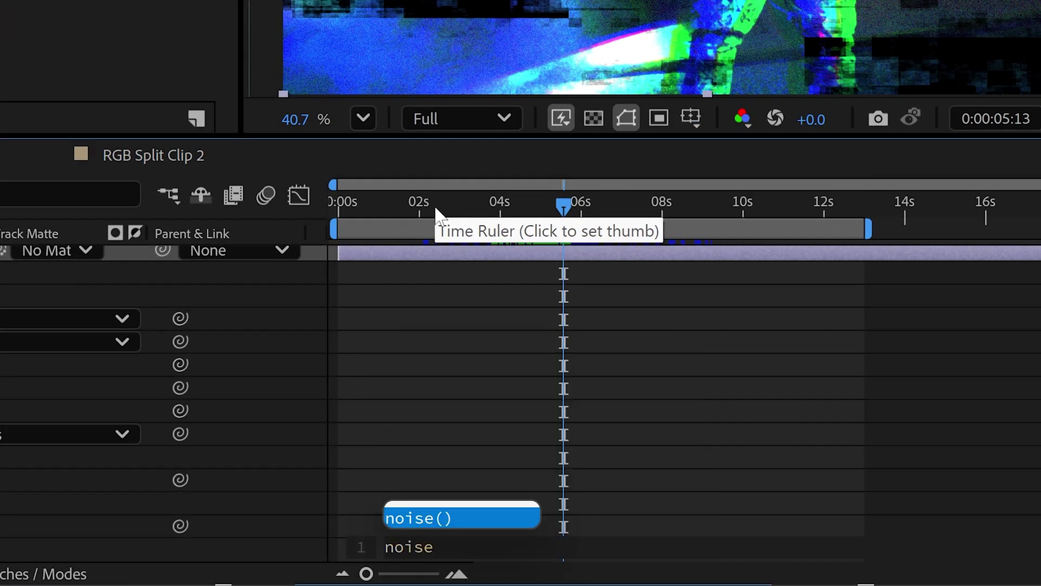
type("(time*")
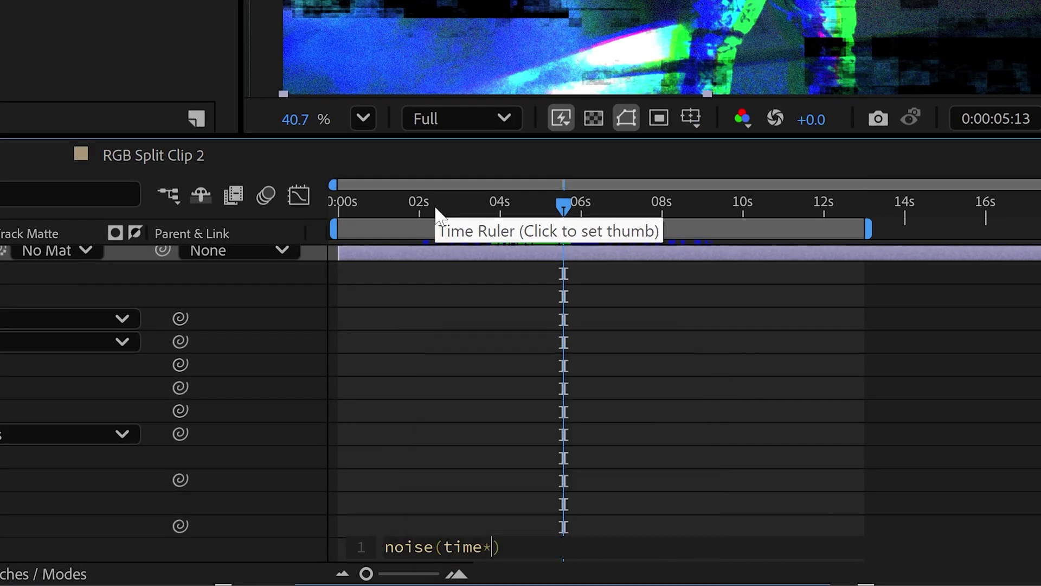
type("2)*50")
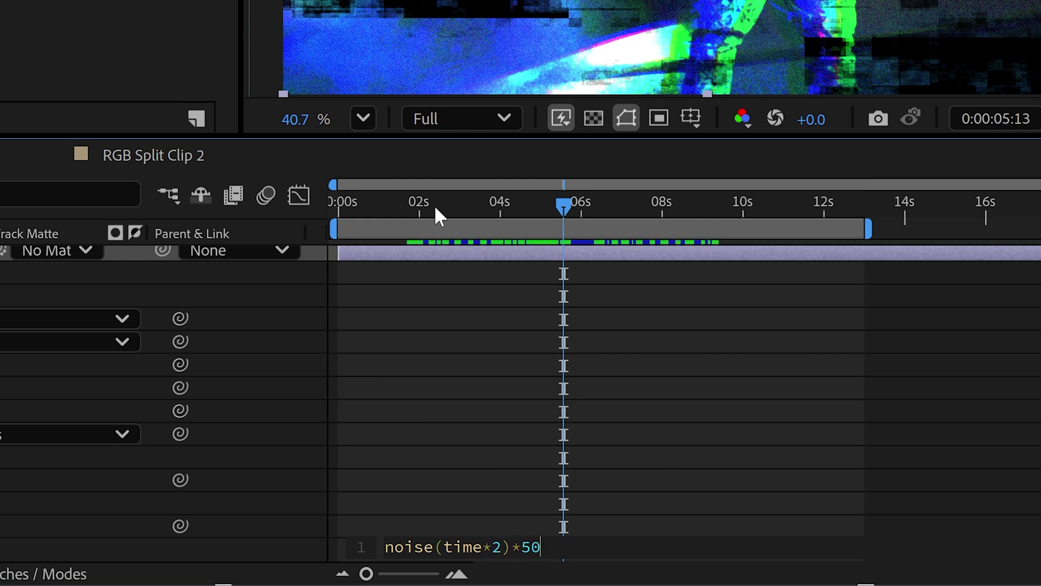
type("00")
left_click(508, 402)
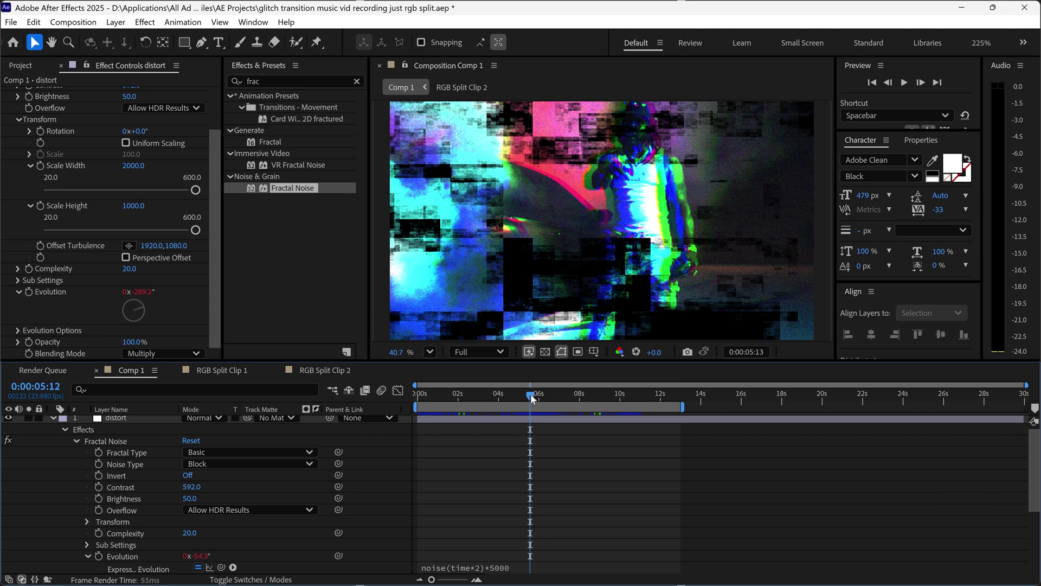
left_click_drag(565, 202, 524, 205)
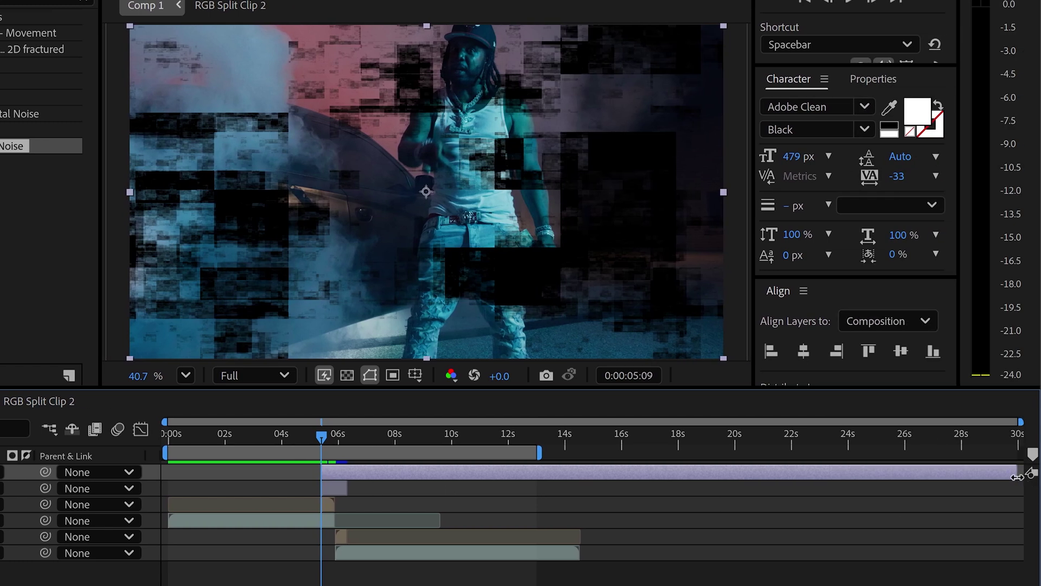
Trim the distort layer's out-point to just after the cut and step forward to preview.
left_click_drag(1040, 472, 555, 503)
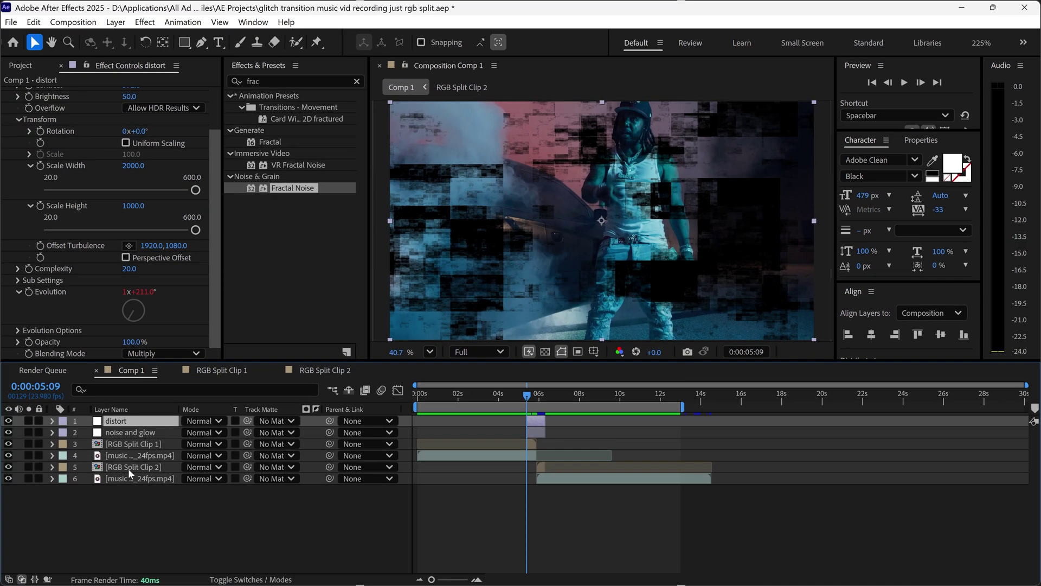
key("Page_Down")
key("Page_Down")
key("Page_Down")
key("Page_Down")
key("Page_Down")
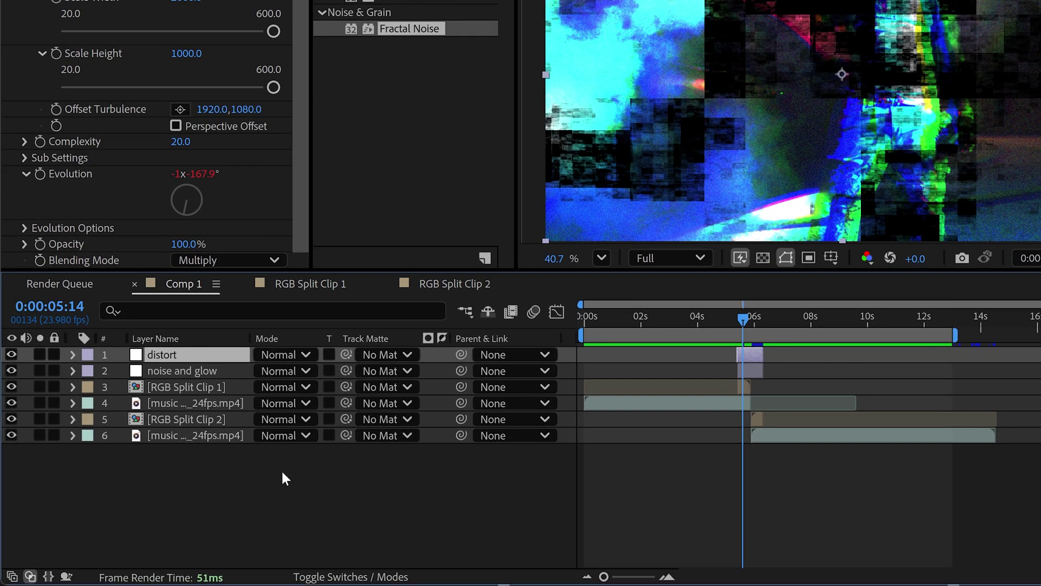
Create a new solid layer named glitch in Comp 1.
right_click(202, 505)
mouse_move(356, 249)
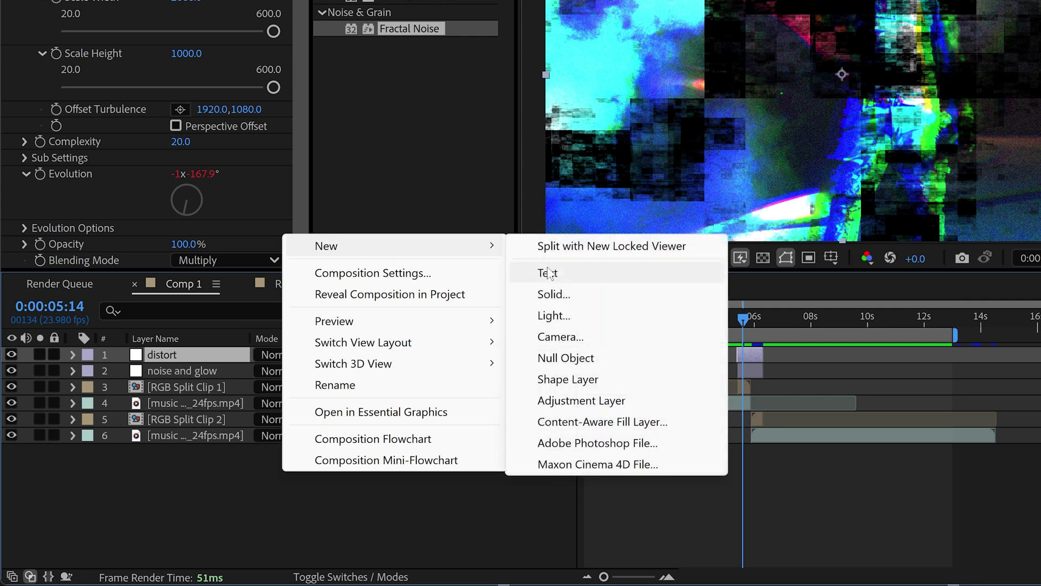
left_click(552, 296)
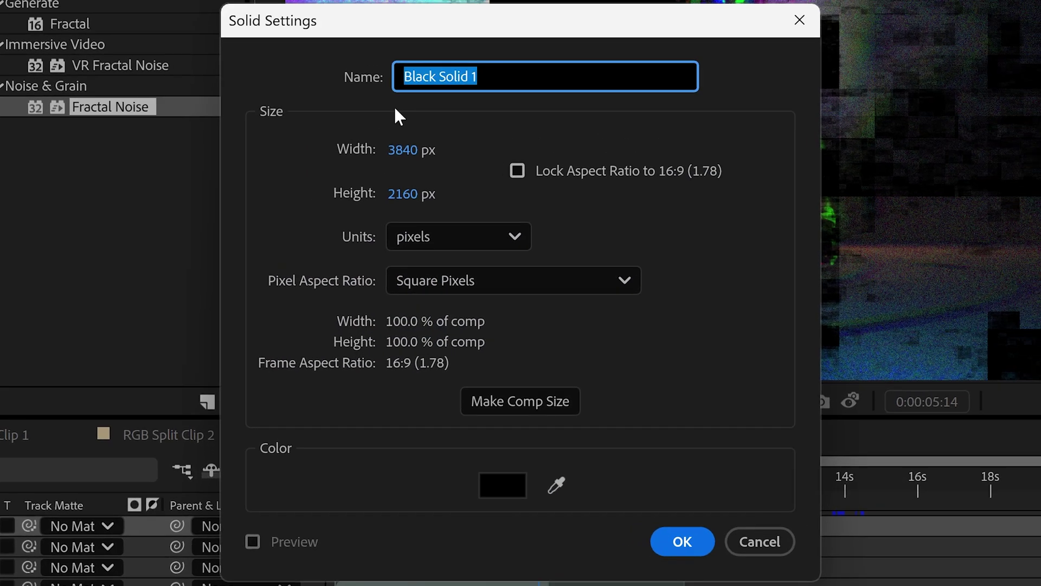
type("glitch")
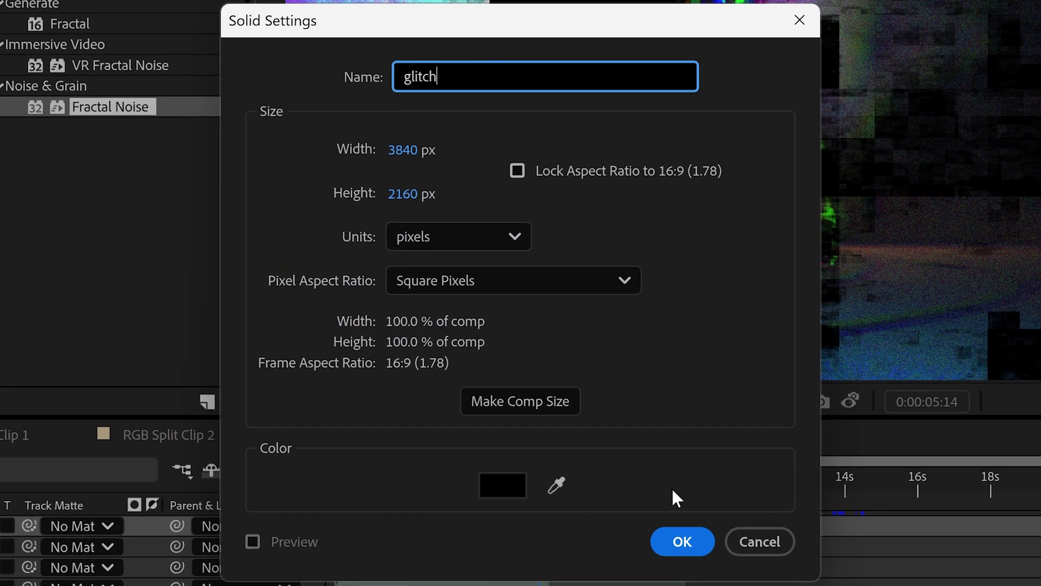
left_click(682, 541)
Pre-compose the glitch solid into a composition named glitch and open it.
right_click(200, 355)
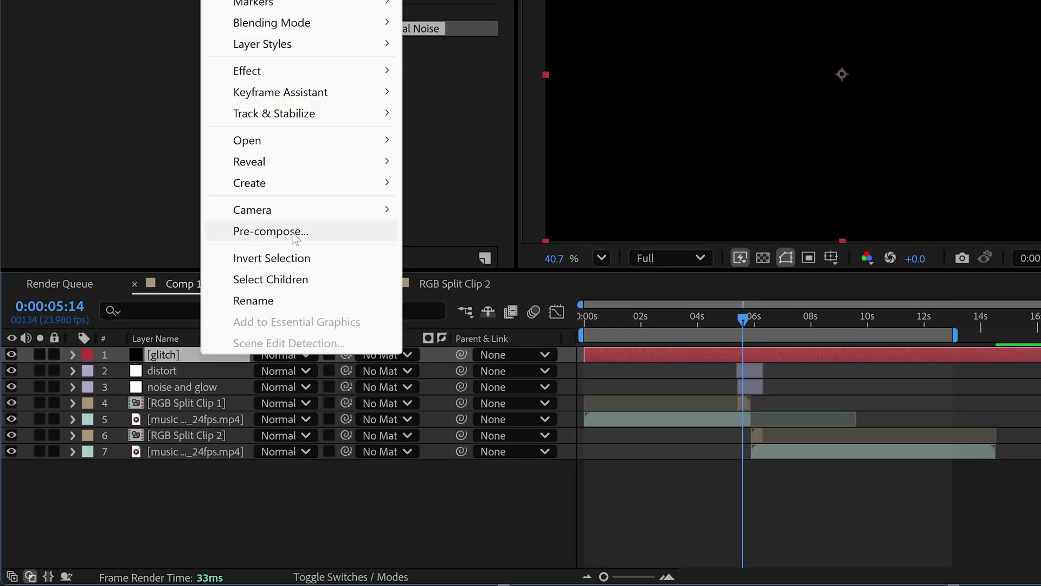
left_click(293, 233)
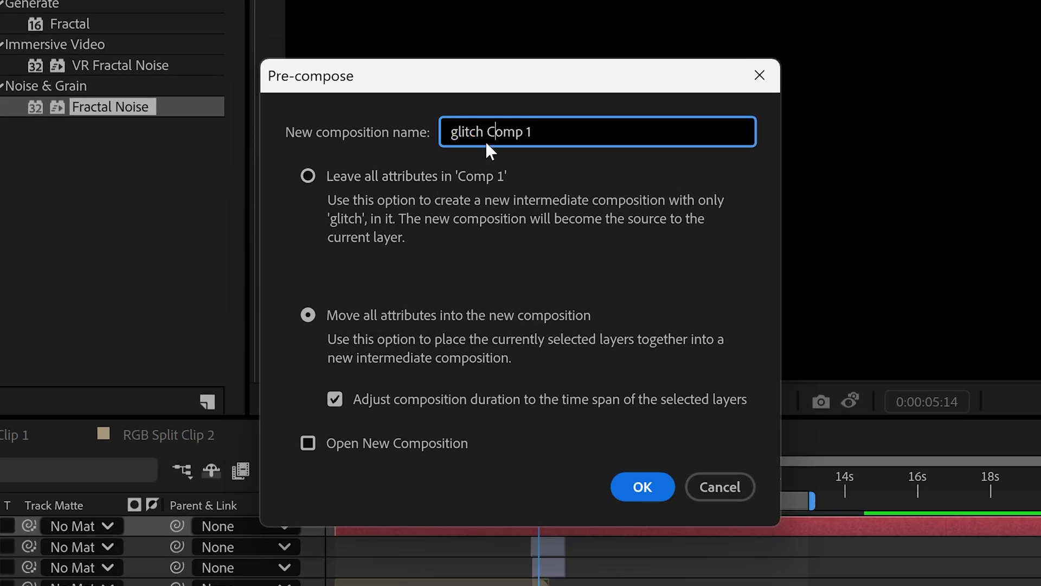
left_click_drag(485, 132, 595, 157)
key("BackSpace")
left_click(642, 487)
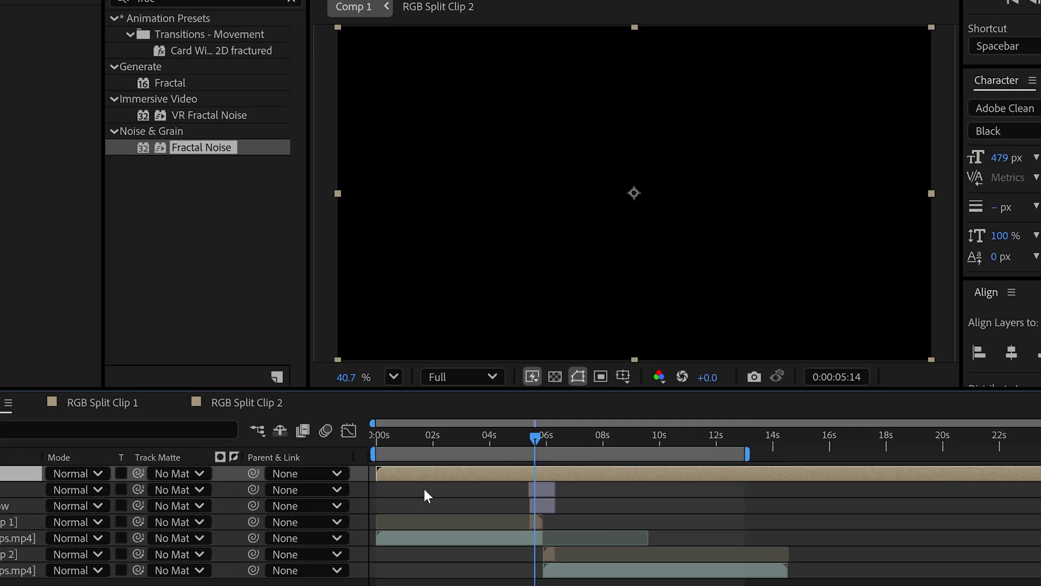
double_click(126, 422)
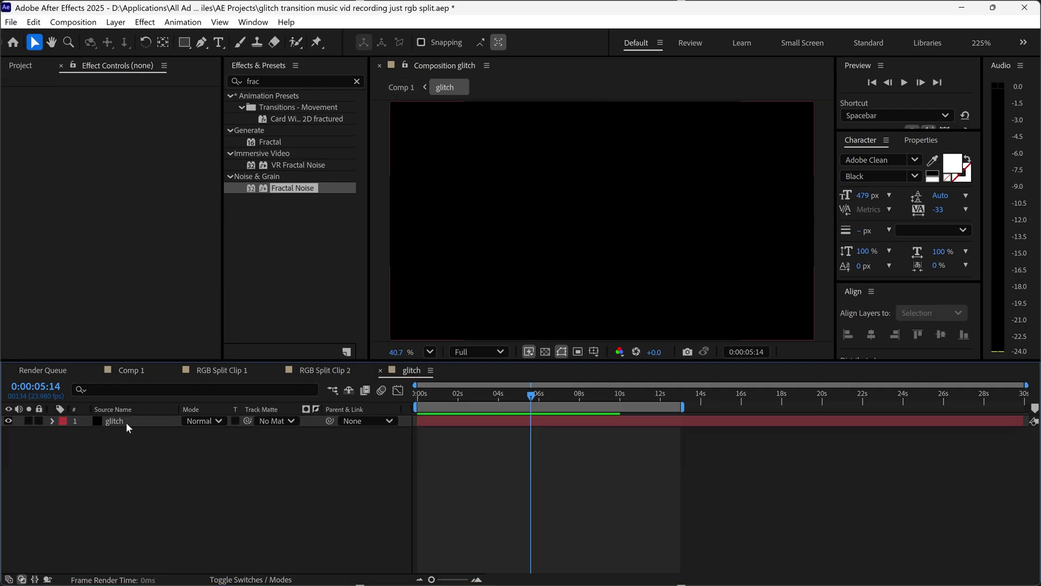
Apply Fractal Noise to the glitch solid: Block type, contrast 200, brightness -20.
left_click(122, 423)
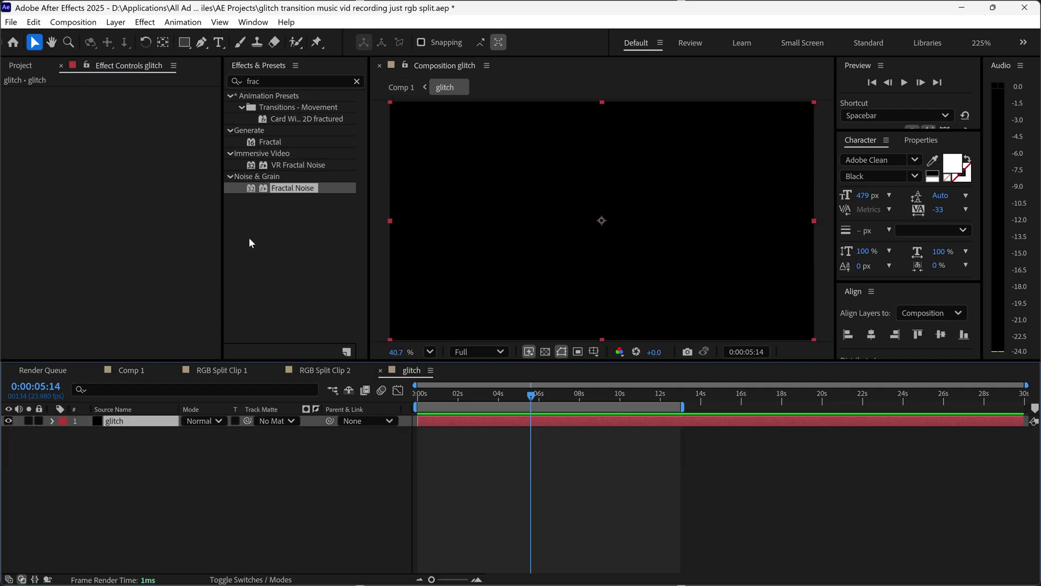
left_click_drag(292, 188, 181, 244)
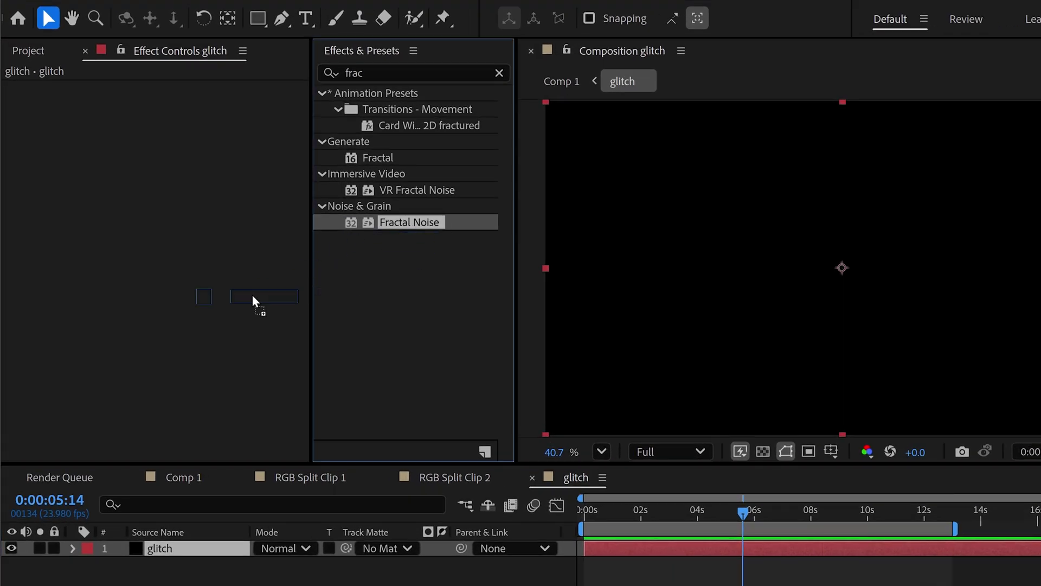
left_click_drag(253, 301, 254, 302)
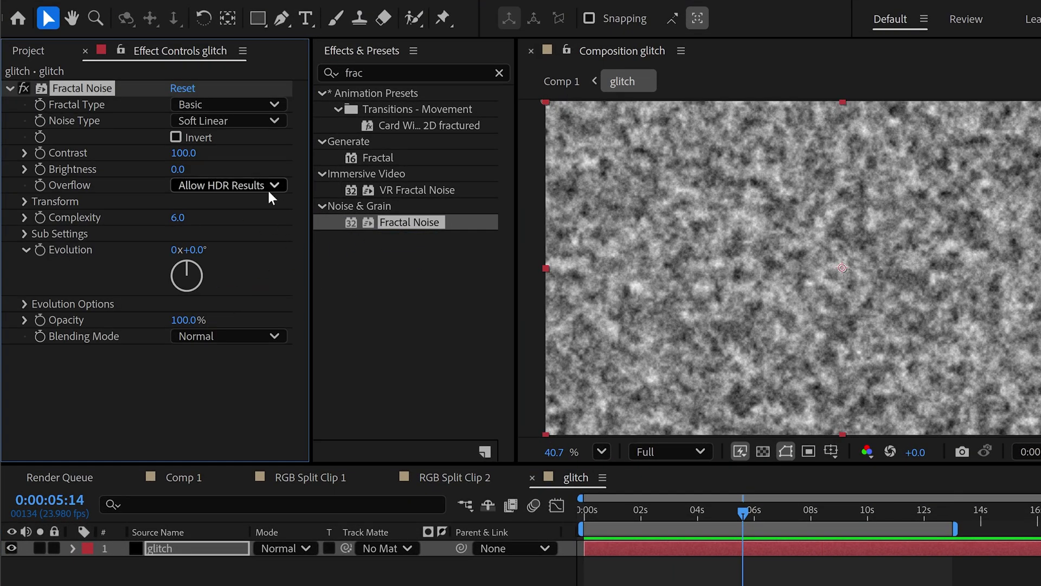
left_click(221, 124)
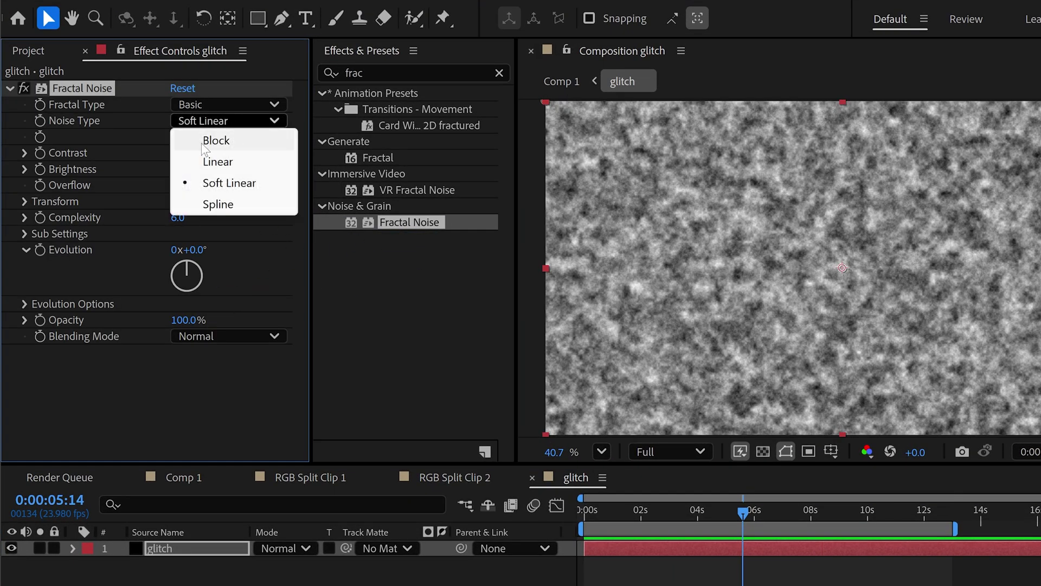
left_click(216, 141)
left_click(193, 154)
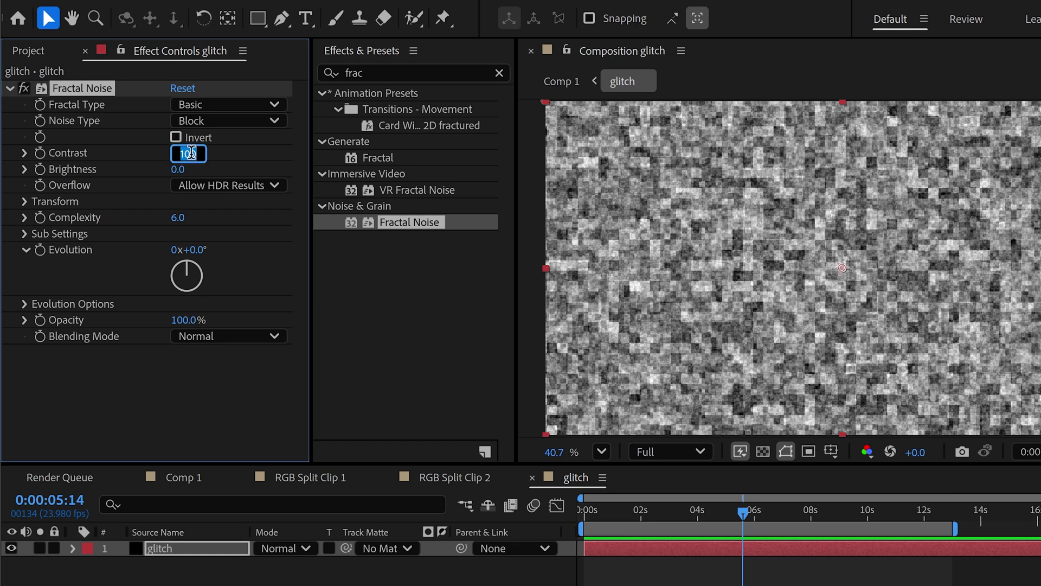
type("200")
left_click(181, 169)
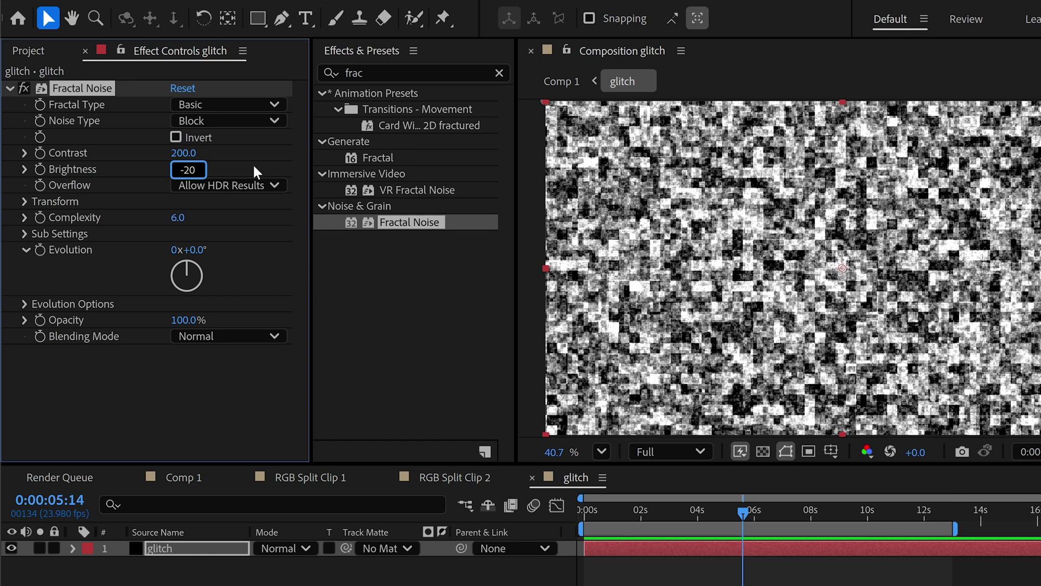
key("Return")
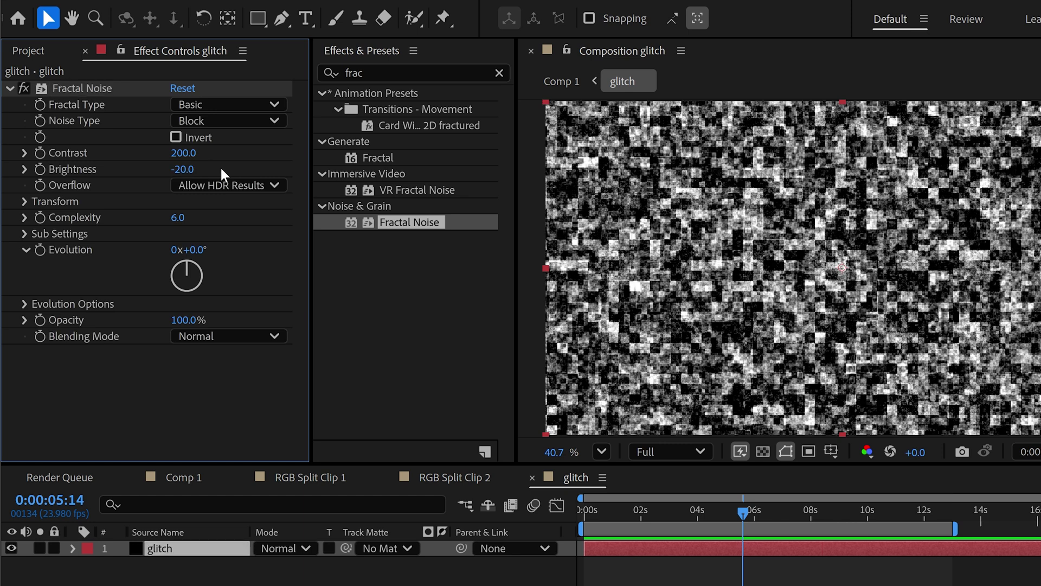
Disable Uniform Scaling and set the noise scale to width 8000, height 3000.
left_click(24, 202)
left_click(175, 234)
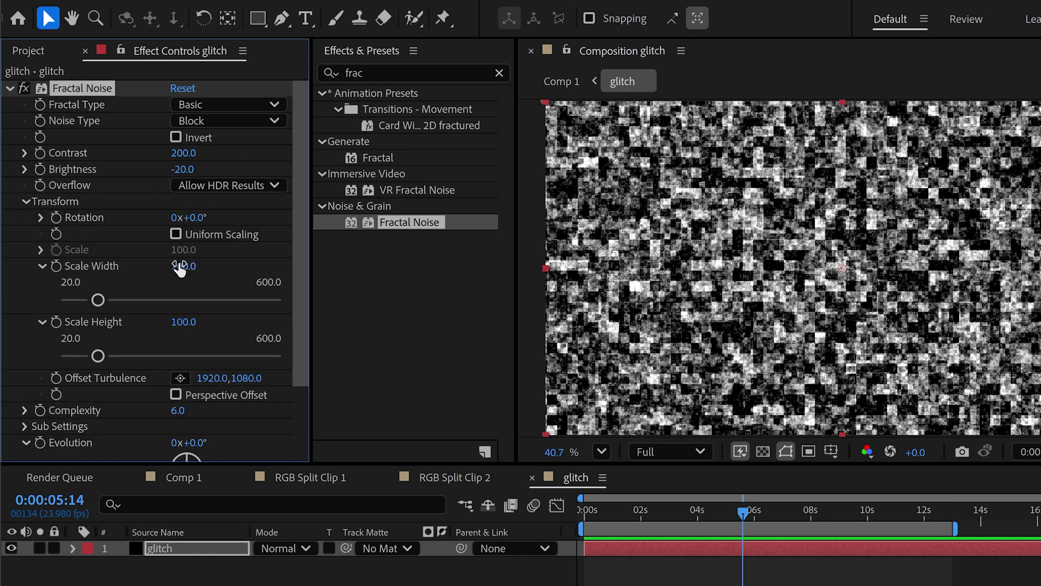
left_click(184, 265)
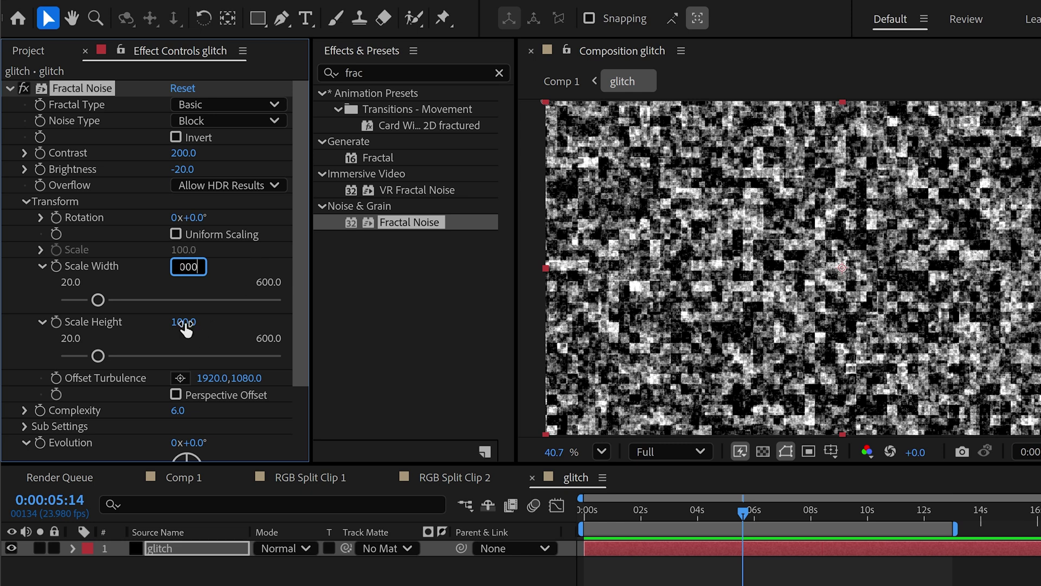
left_click(185, 324)
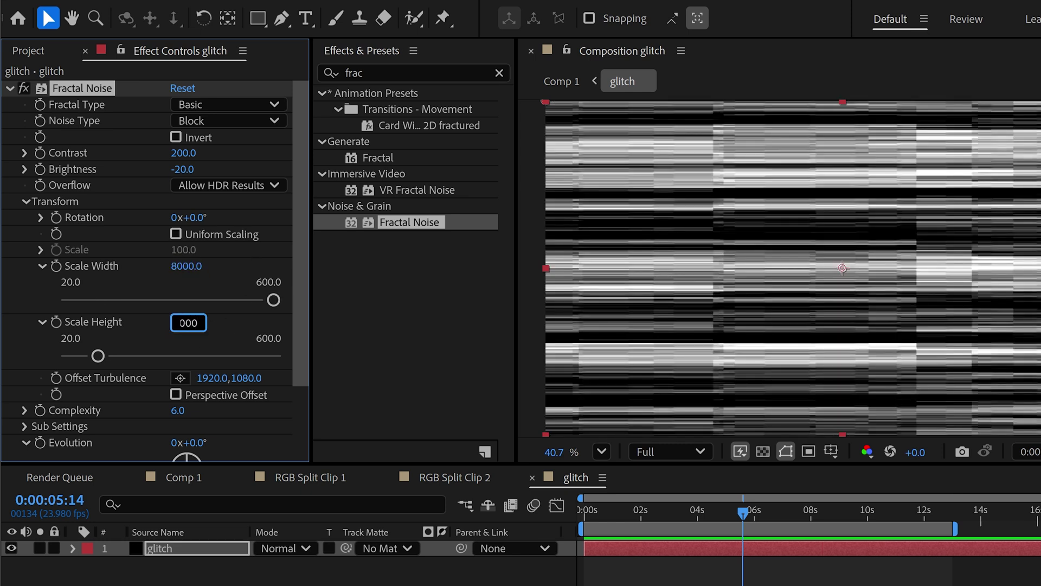
type("3000")
key("Return")
scroll(158, 272, "down", 2)
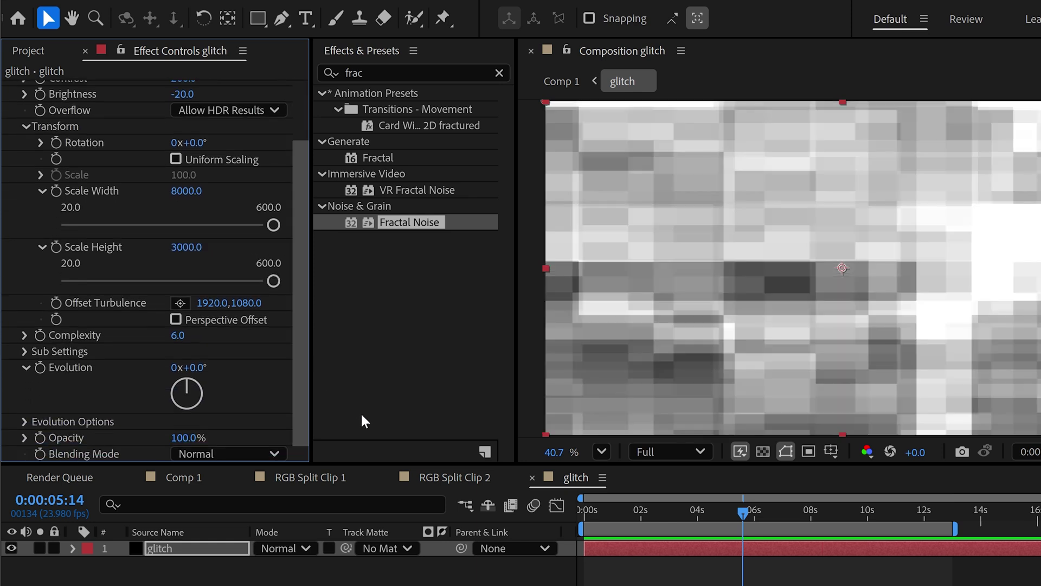
left_click_drag(748, 513, 742, 512)
Drive Evolution with the expression time*3000 and preview the noise around 4–5 seconds.
left_click(40, 368, "alt")
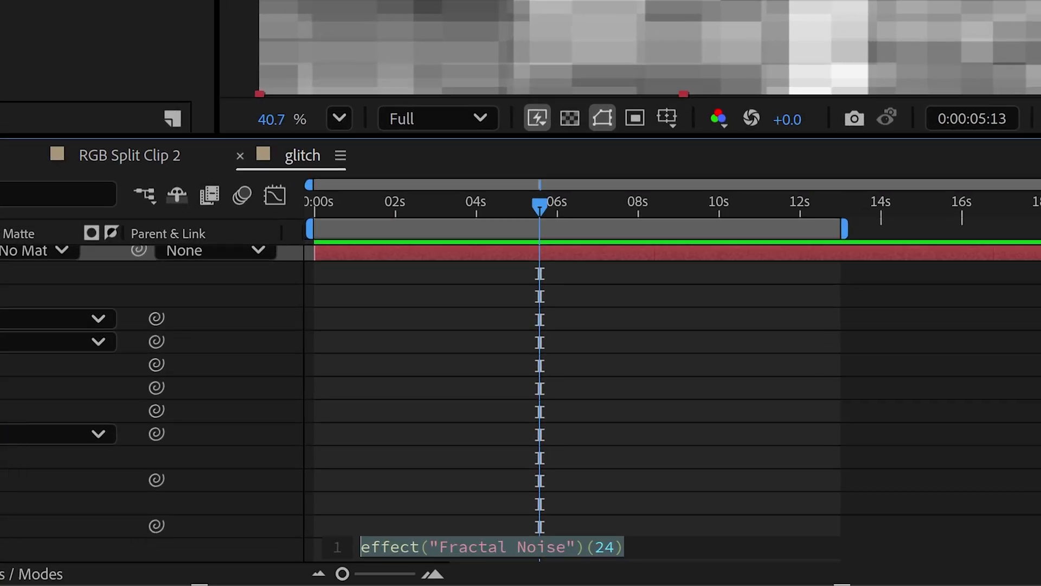
type("tim")
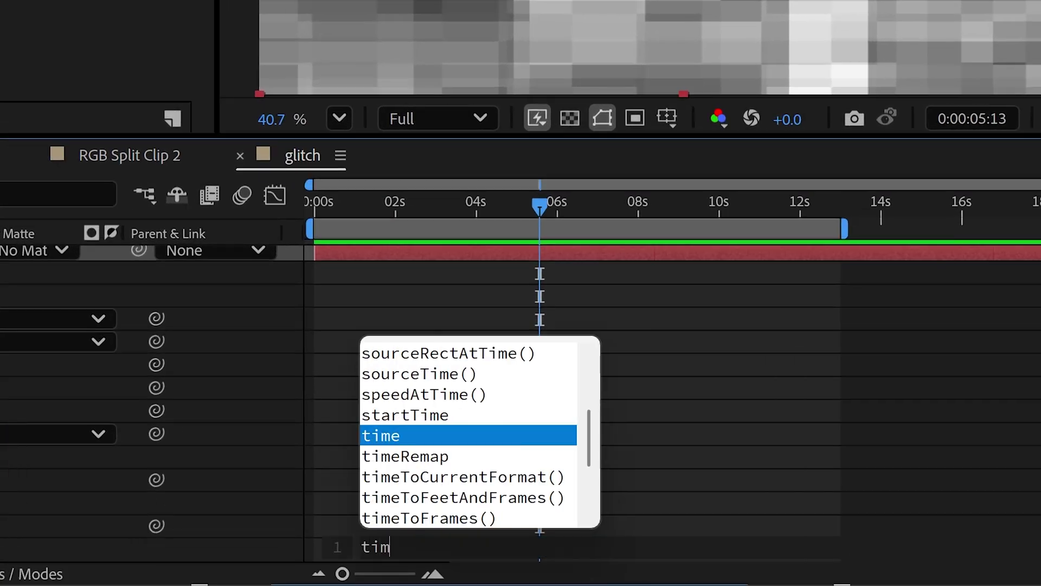
type("e*3000")
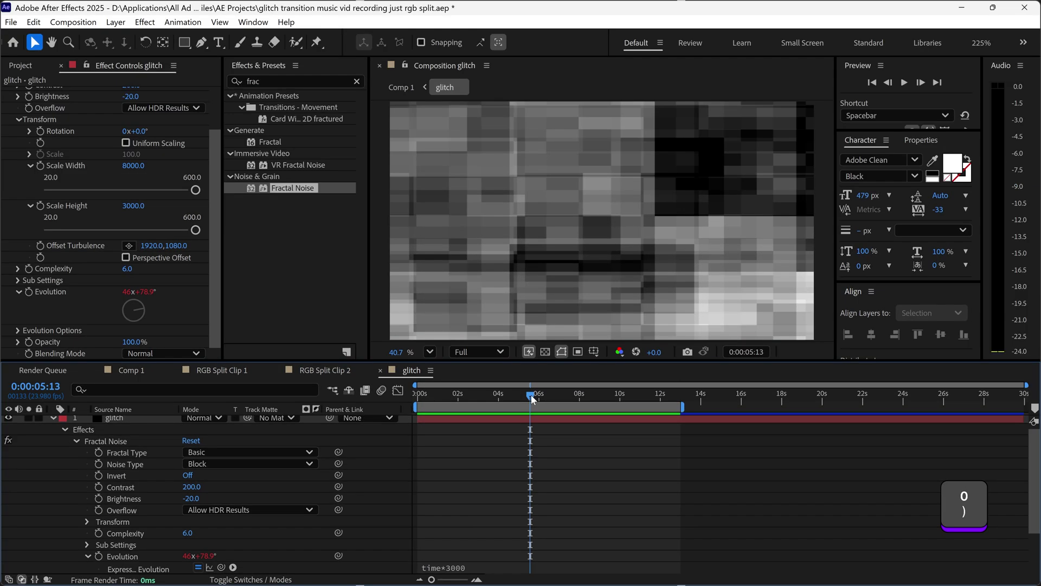
left_click_drag(542, 204, 518, 203)
mouse_move(529, 393)
left_mouse_down()
mouse_move(495, 393)
mouse_move(516, 393)
left_mouse_up()
Back in Comp 1, trim the glitch layer to a brief span at the cut and hide it.
key("space")
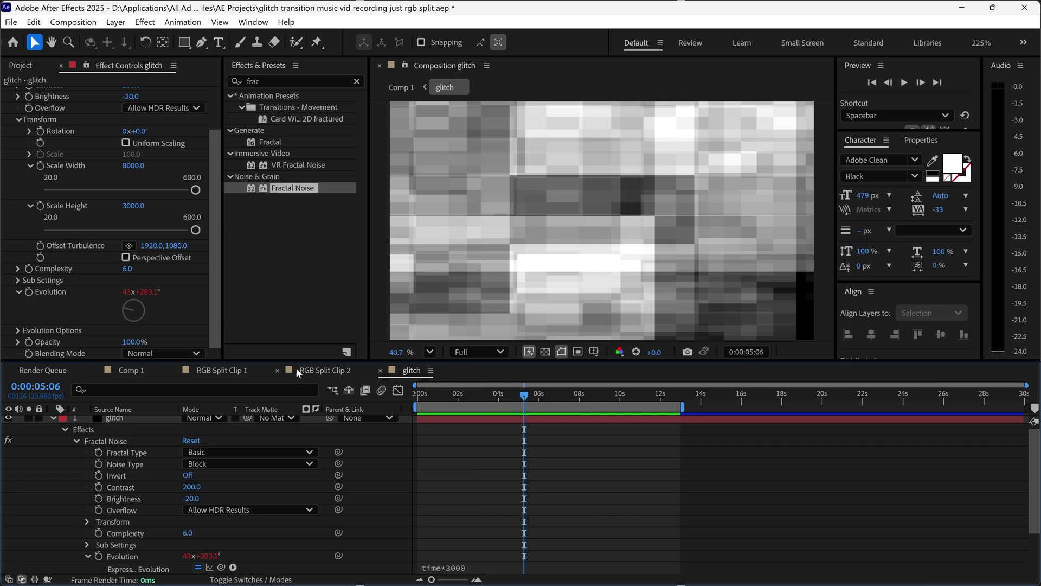
left_click(130, 371)
left_click(526, 395)
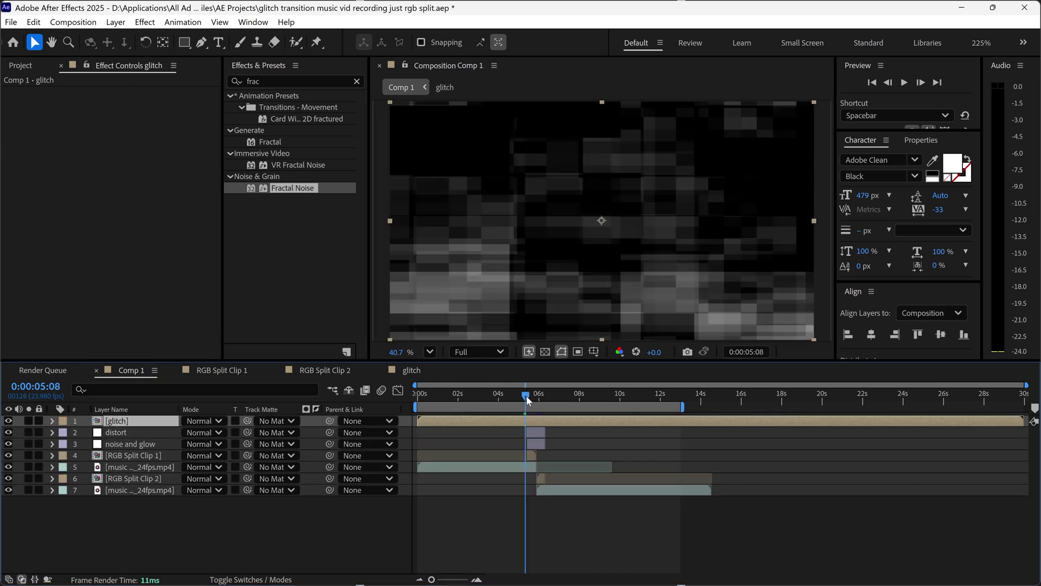
left_click_drag(419, 421, 512, 424)
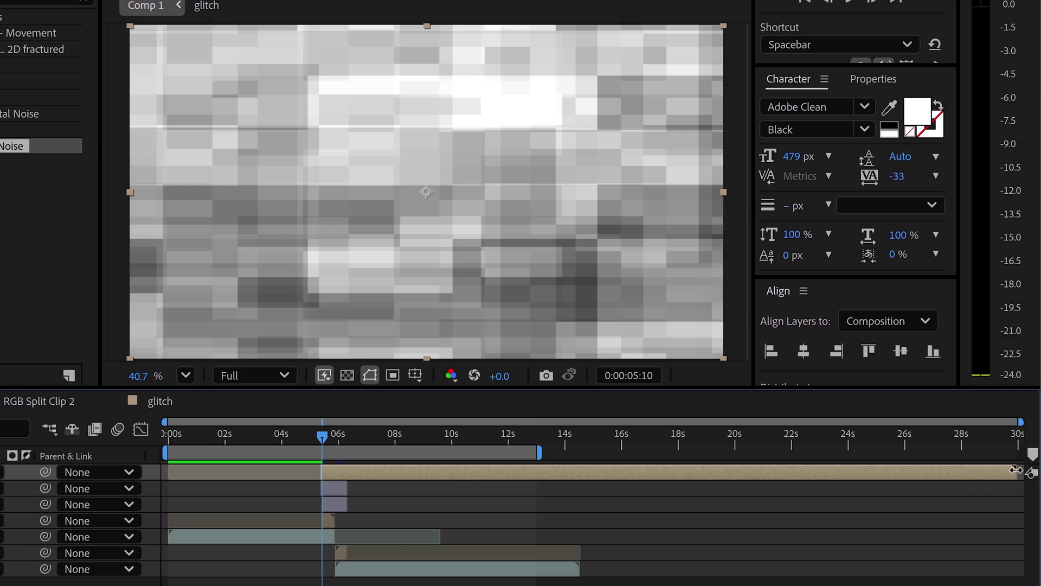
left_click_drag(1015, 470, 372, 497)
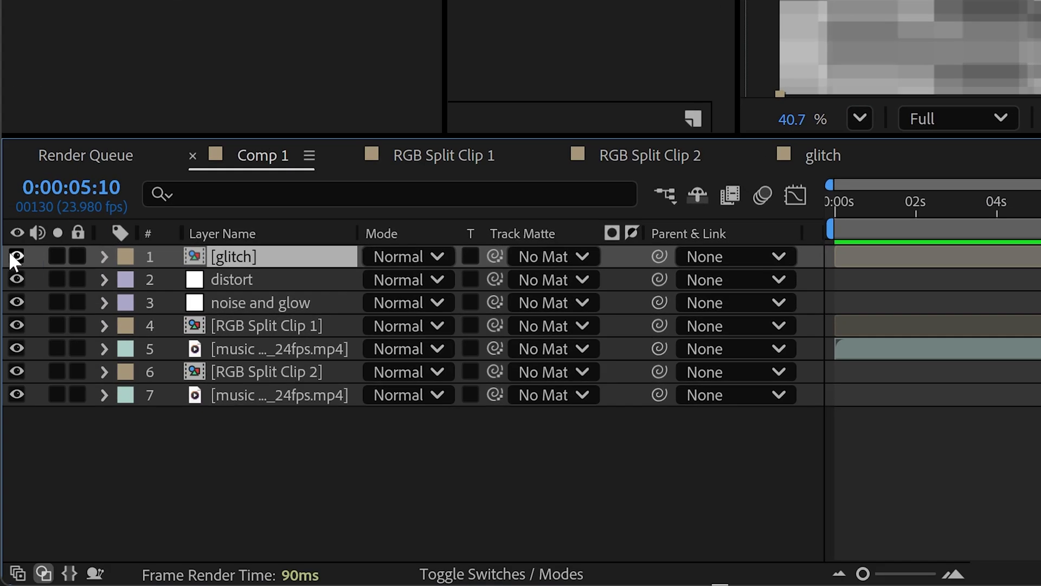
left_click(16, 256)
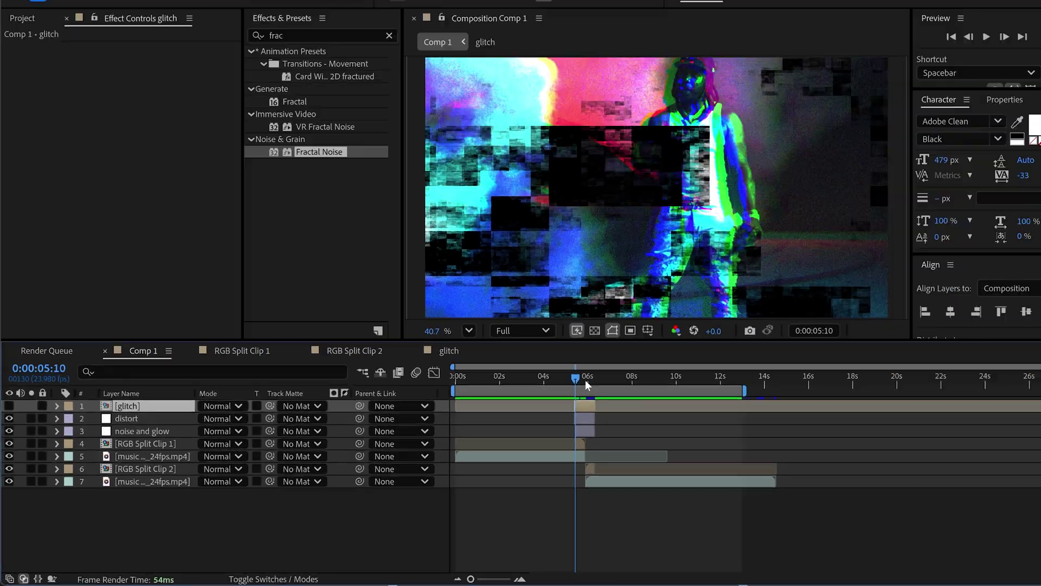
left_click_drag(528, 396, 537, 398)
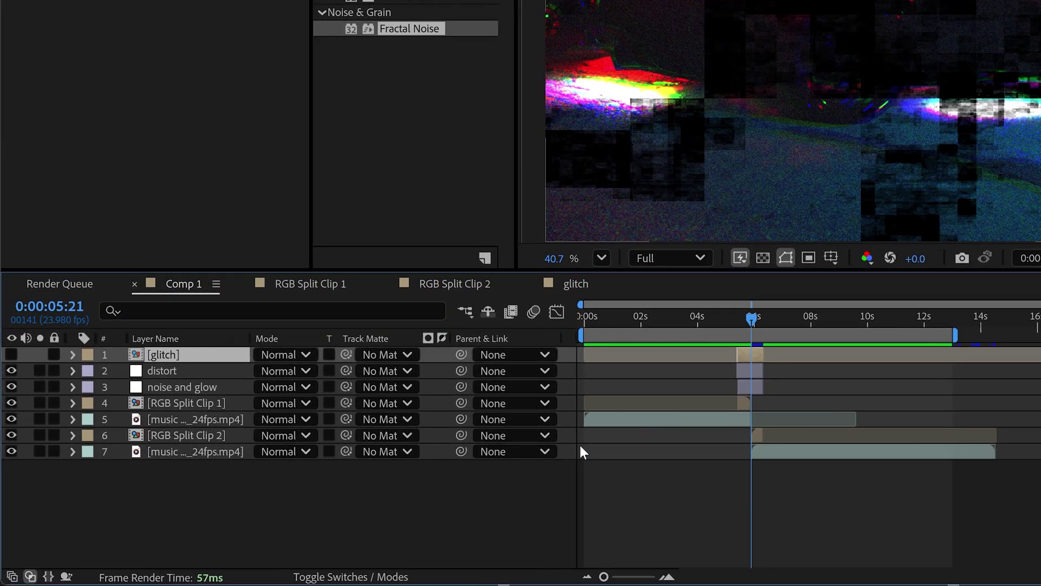
Add a new adjustment layer and rename it displace.
right_click(296, 470)
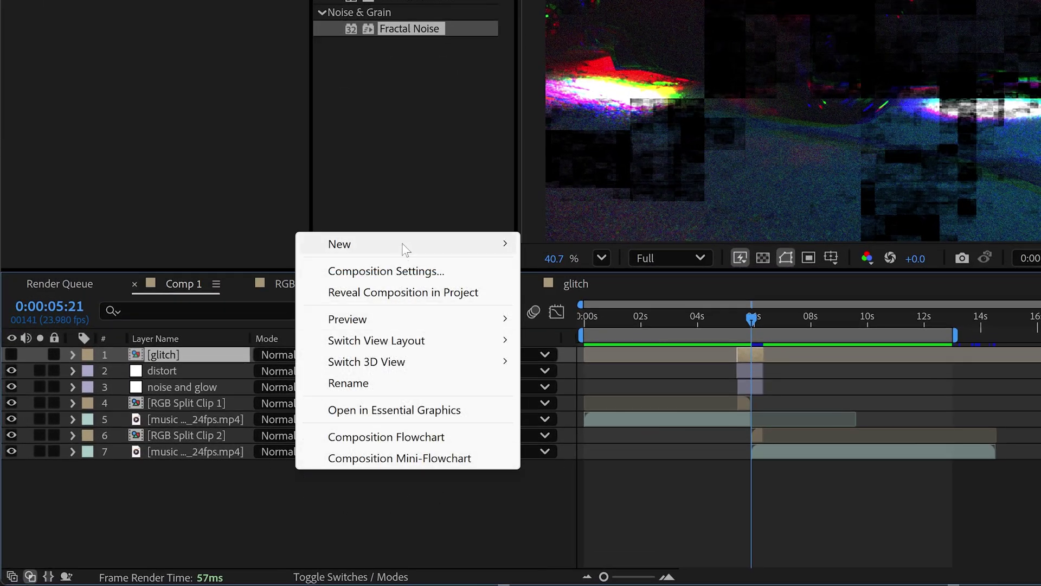
mouse_move(481, 247)
left_click(603, 399)
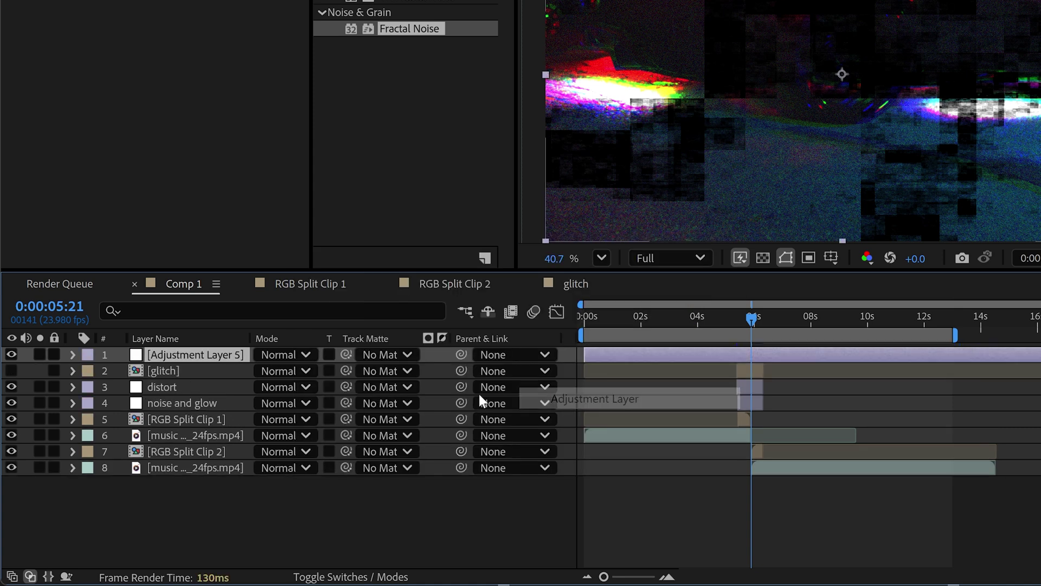
right_click(226, 354)
left_click(279, 299)
type("displa")
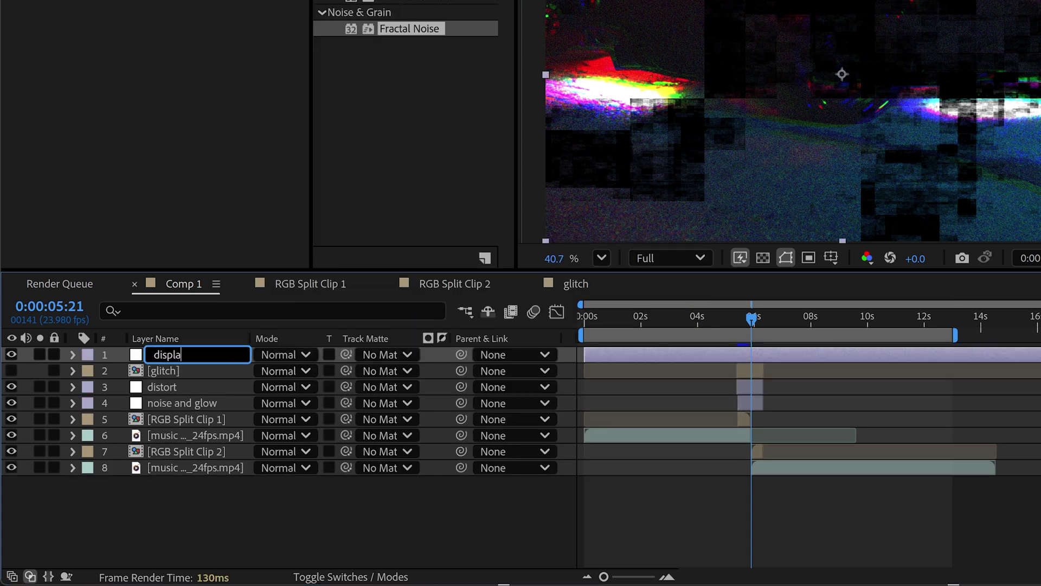
type("ce")
key("Return")
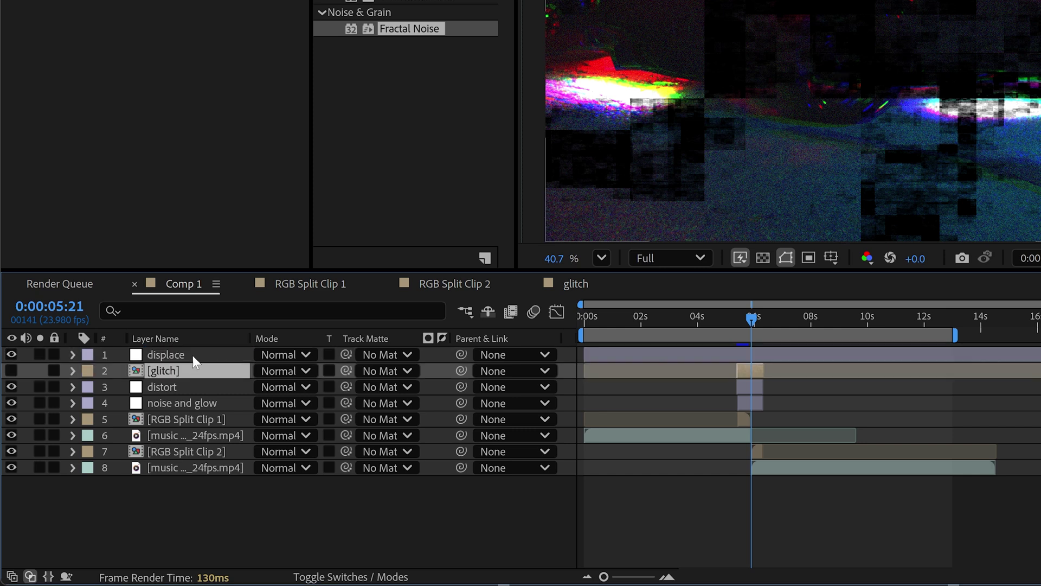
Apply Displacement Map to displace using the glitch layer, 345 horizontal and 252 vertical.
double_click(358, 4)
type("displa")
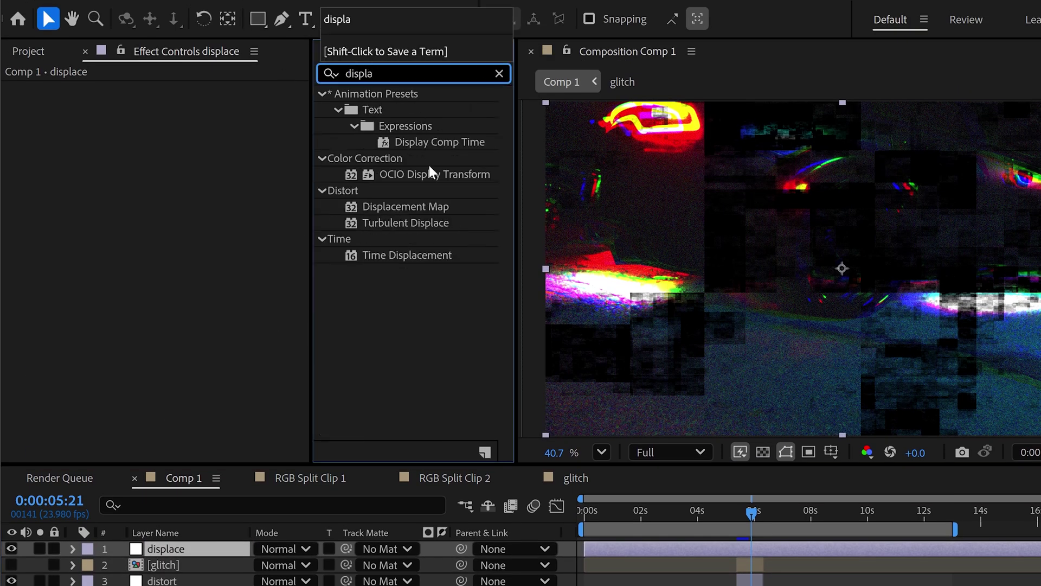
left_click_drag(407, 206, 239, 244)
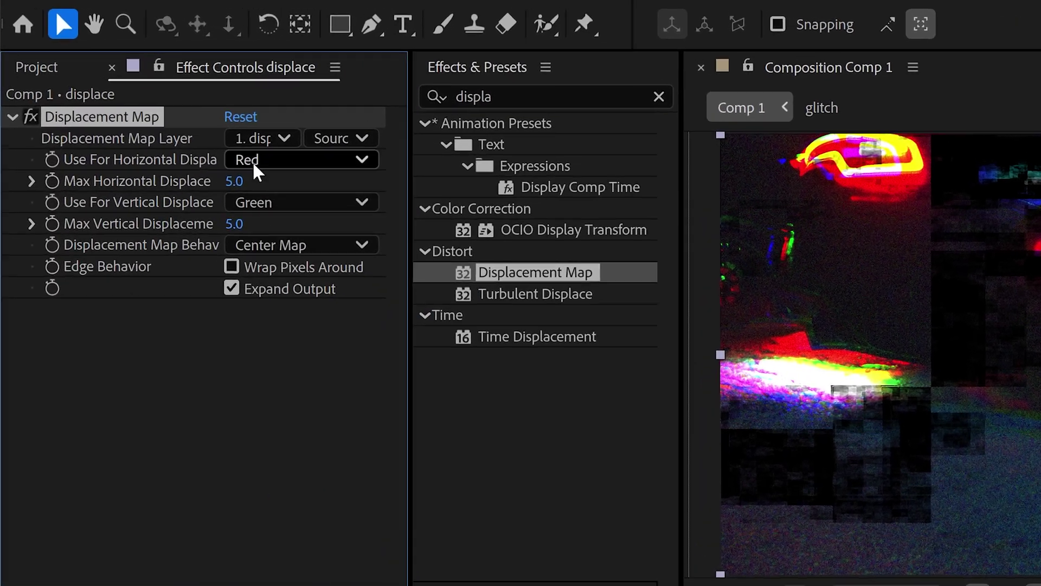
left_click(261, 138)
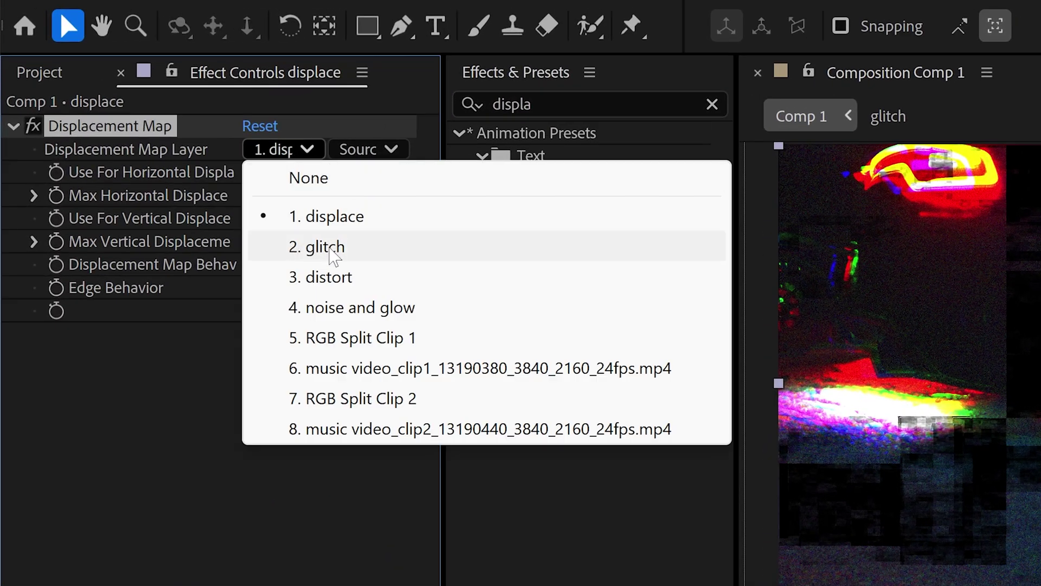
left_click(324, 248)
left_click(255, 196)
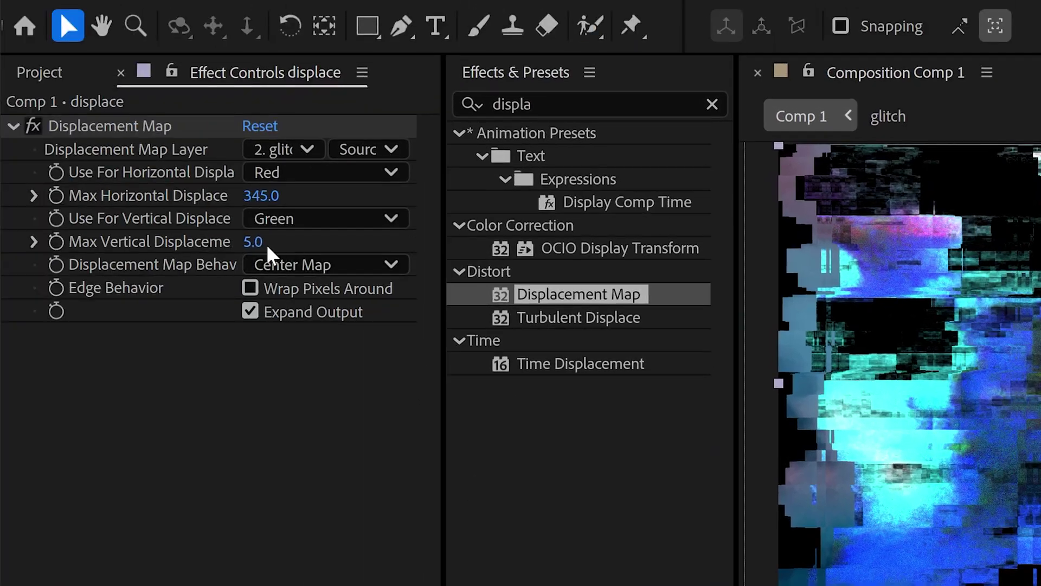
left_click(266, 244)
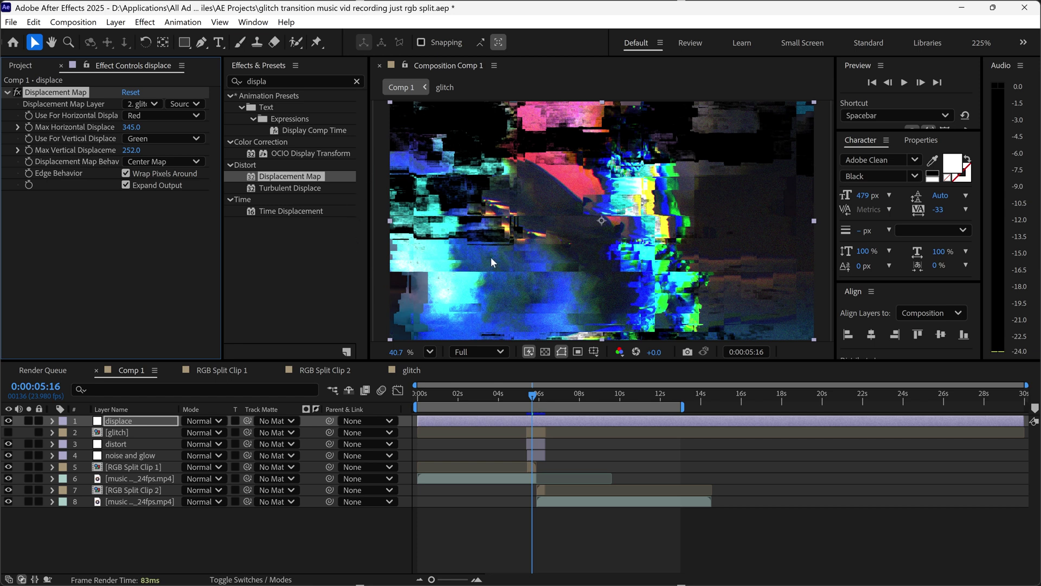
Trim the displace layer's in and out points to a short span around the cut.
left_click_drag(534, 396, 530, 396)
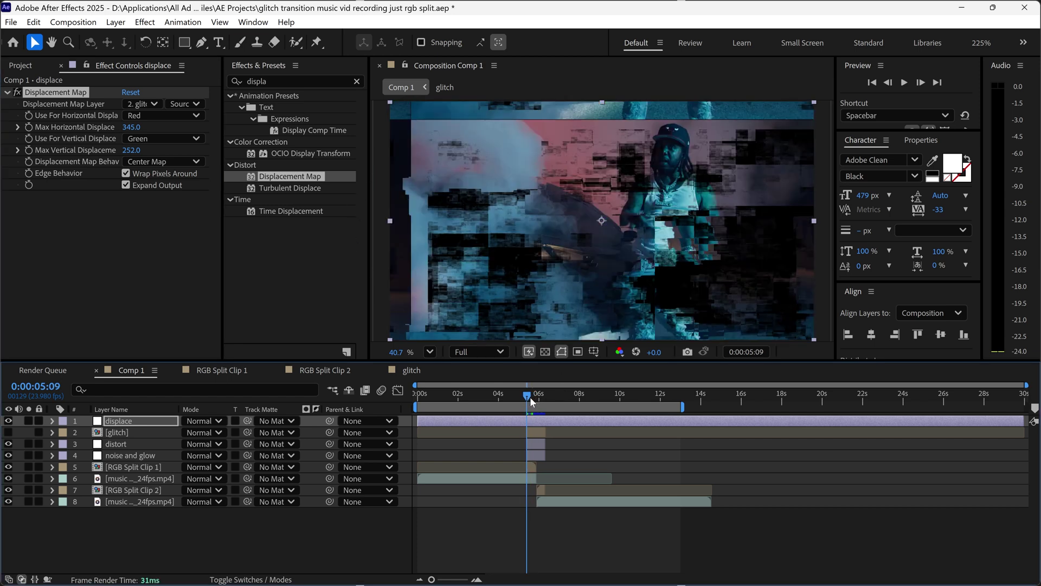
left_click_drag(419, 422, 486, 429)
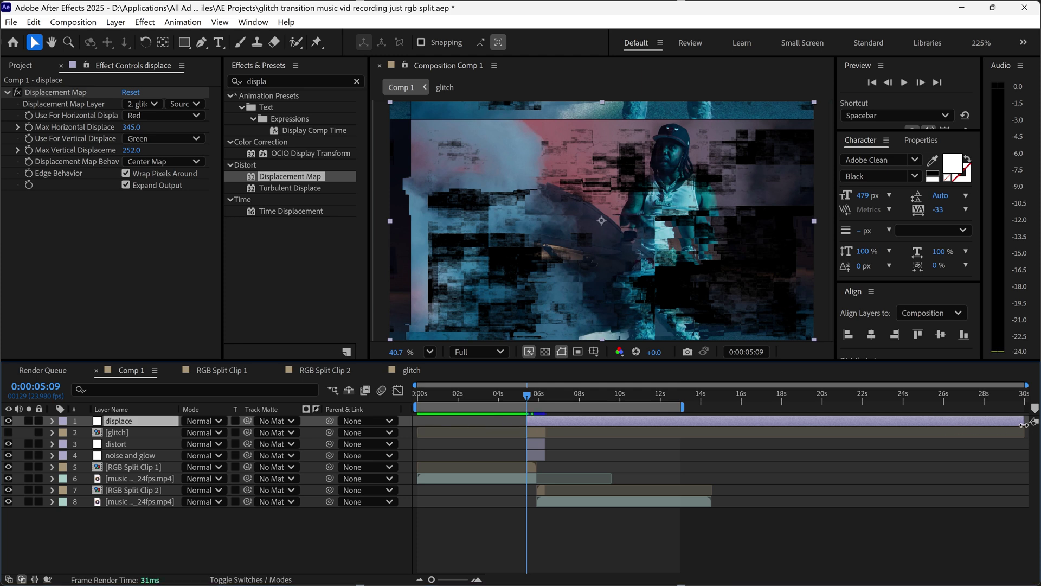
left_click_drag(1024, 424, 545, 444)
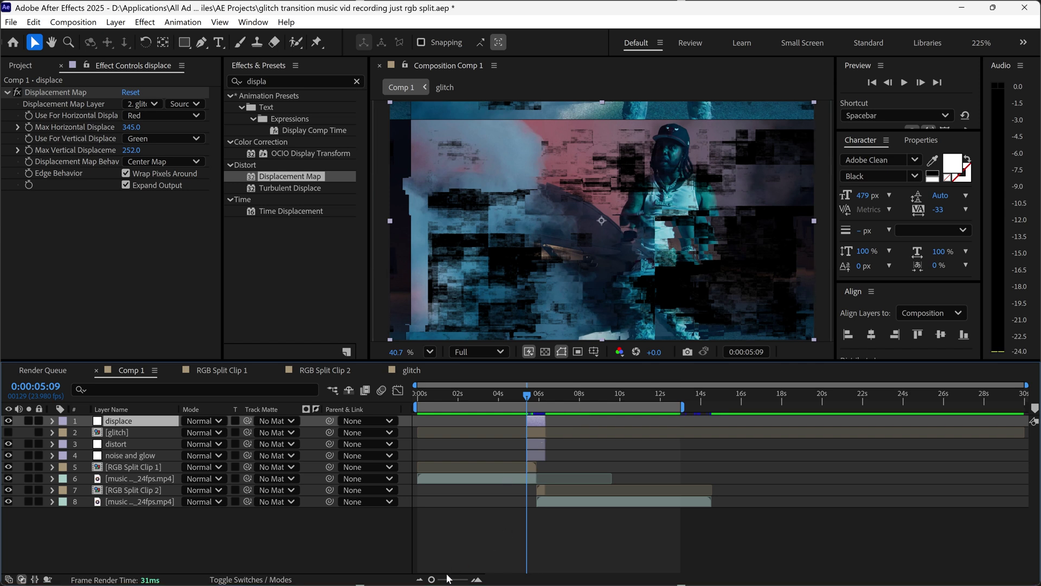
Trim the noise and glow, distort and RGB Split Clip 2 layers to the cut around 5:12–6:09.
left_click_drag(448, 579, 462, 581)
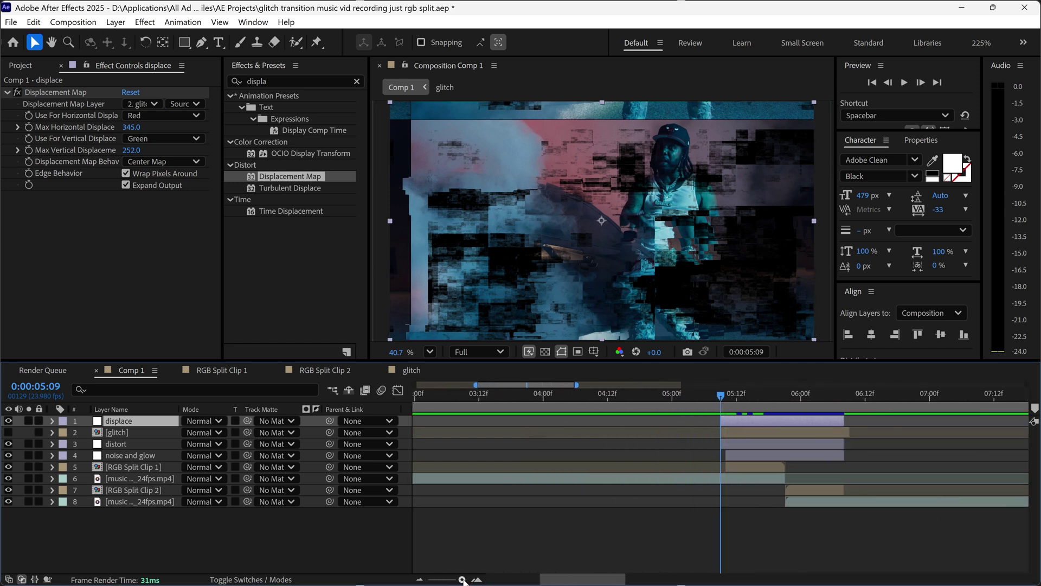
mouse_move(725, 395)
left_mouse_down()
mouse_move(748, 395)
mouse_move(710, 399)
mouse_move(728, 403)
left_mouse_up()
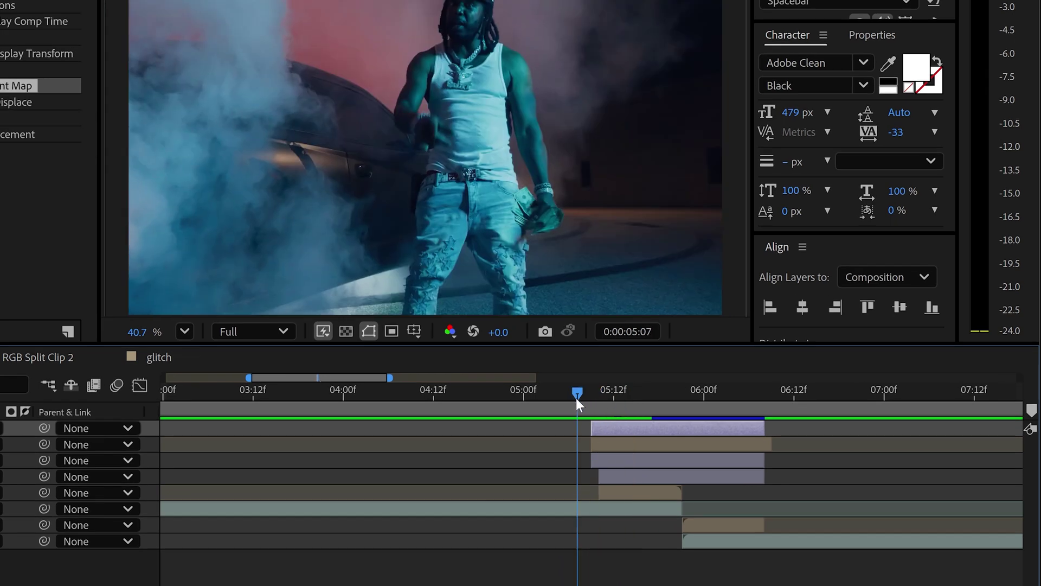
left_click_drag(600, 404, 614, 399)
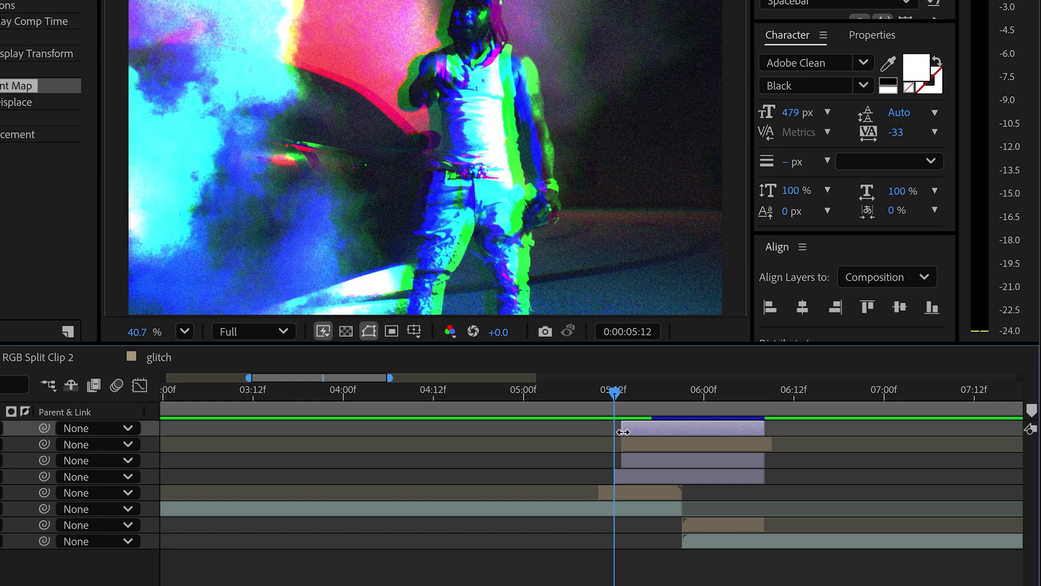
mouse_move(611, 389)
left_mouse_down()
mouse_move(587, 389)
mouse_move(614, 392)
left_mouse_up()
left_click_drag(622, 455, 615, 458)
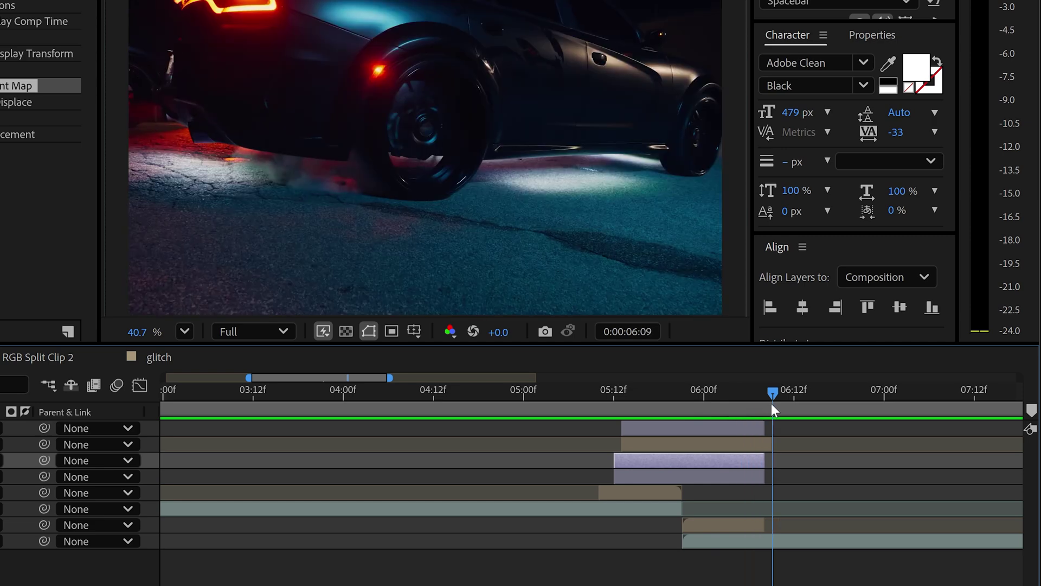
left_click(770, 521)
left_click_drag(780, 521, 783, 521)
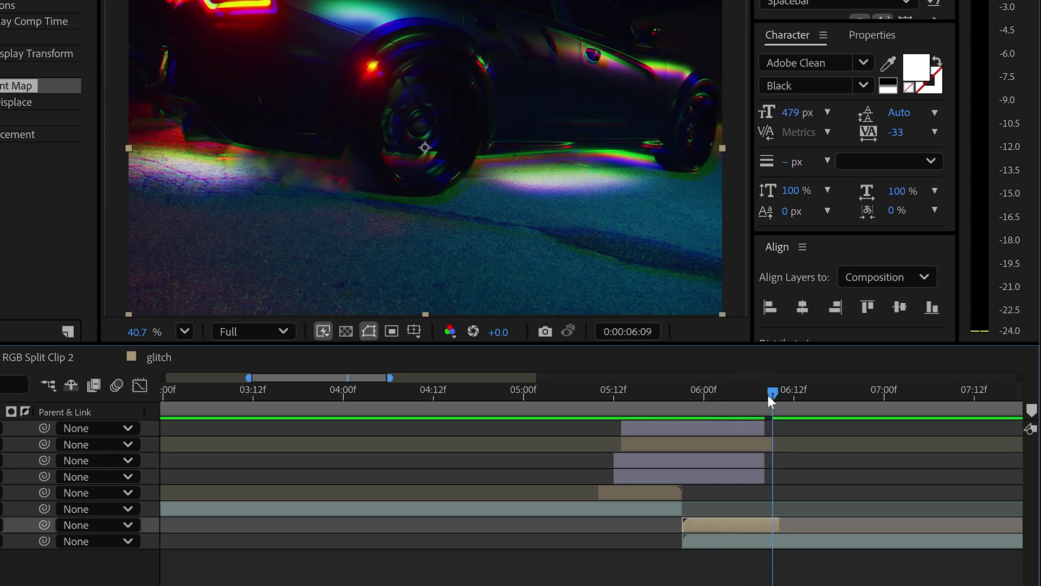
left_click_drag(771, 395, 564, 396)
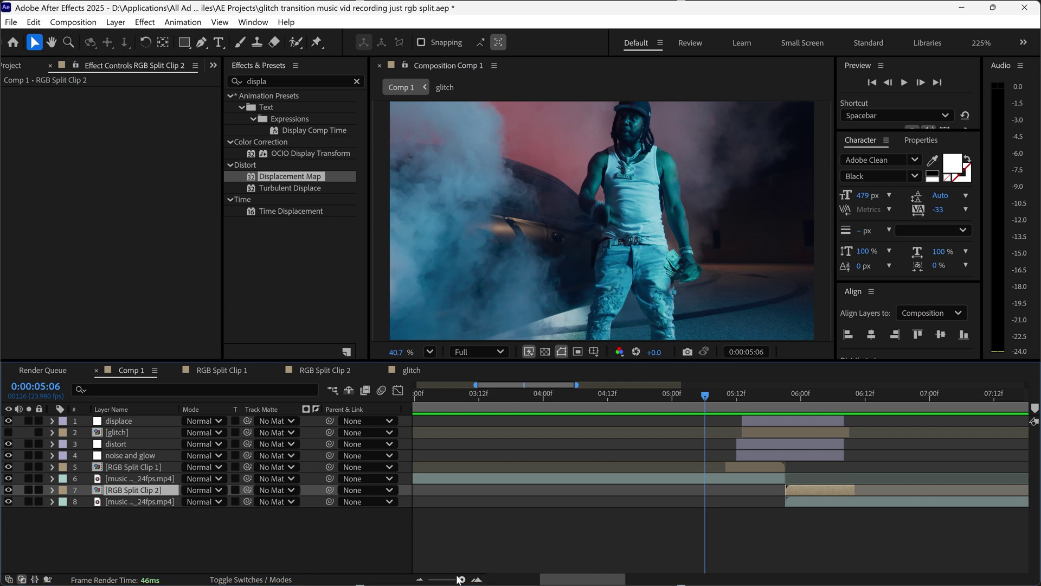
left_click_drag(463, 579, 447, 579)
key("space")
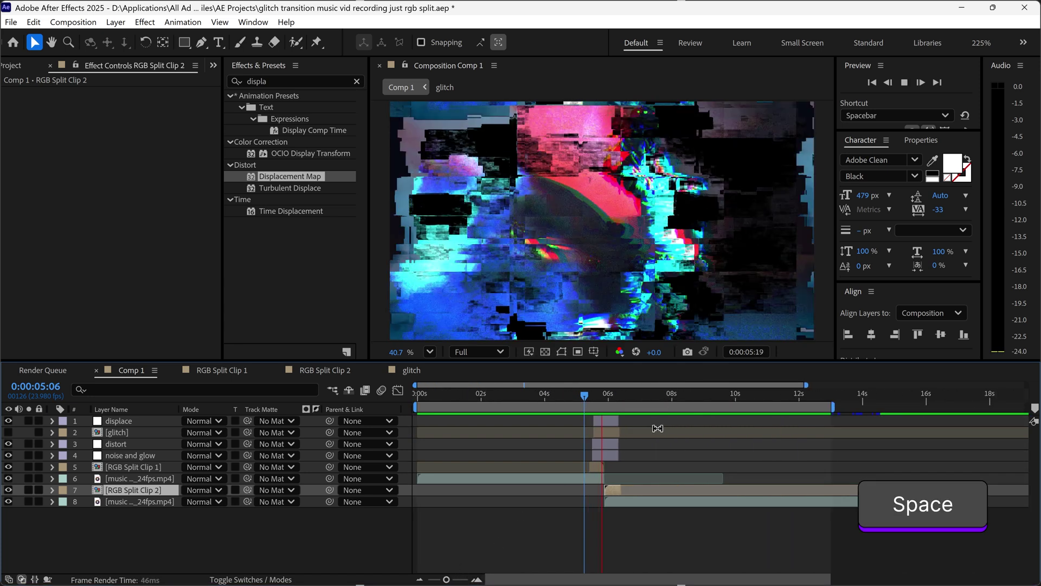
key("space")
left_click_drag(624, 396, 597, 400)
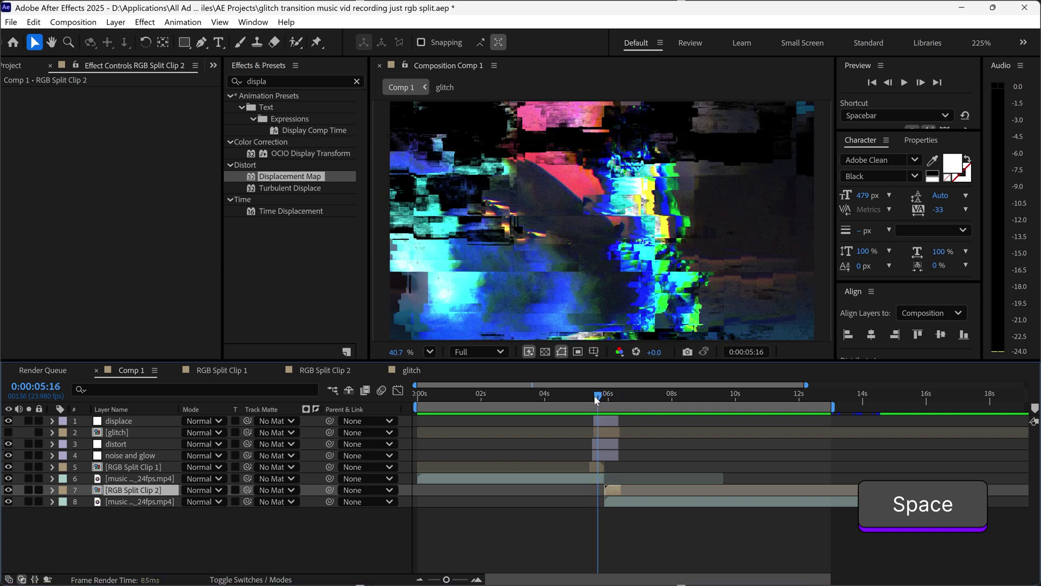
left_click(613, 456, "ctrl")
left_click(613, 444, "ctrl")
left_click(613, 432, "ctrl")
left_click(613, 421, "ctrl")
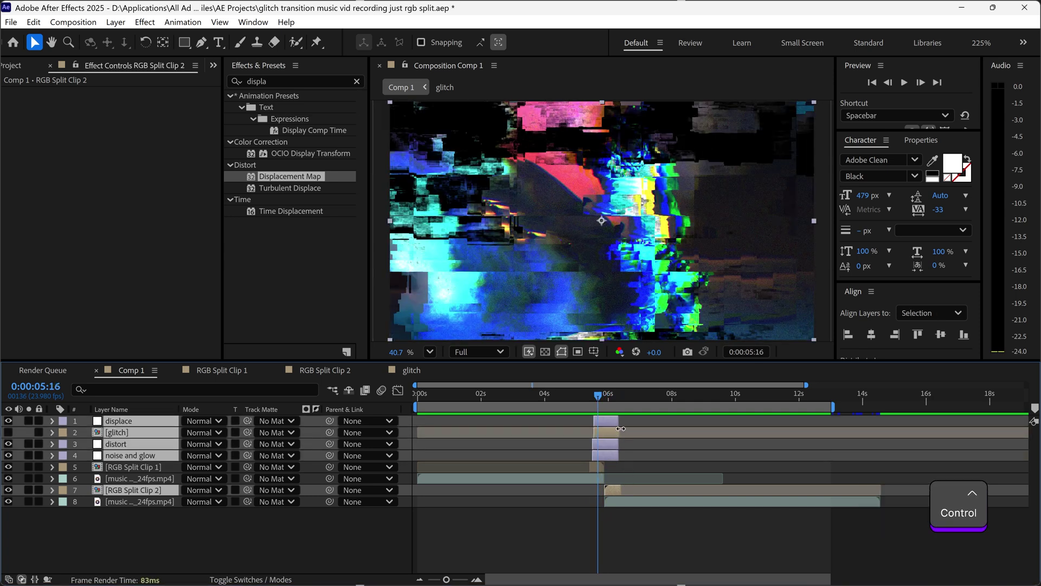
left_click(565, 444)
left_click(600, 468, "ctrl")
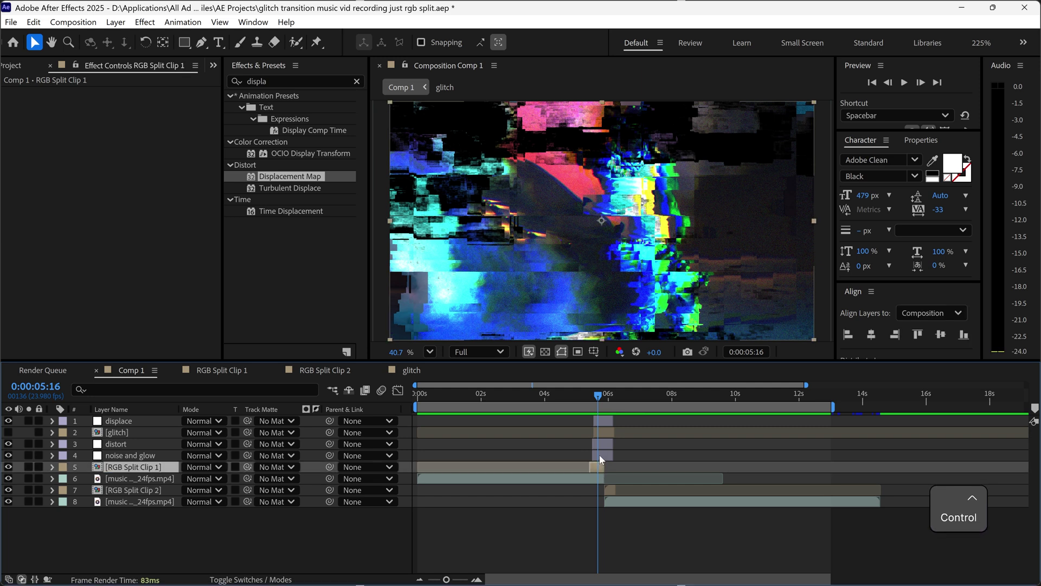
left_click(600, 455, "ctrl")
left_click(601, 444, "ctrl")
left_click(601, 433, "ctrl")
left_click(601, 421, "ctrl")
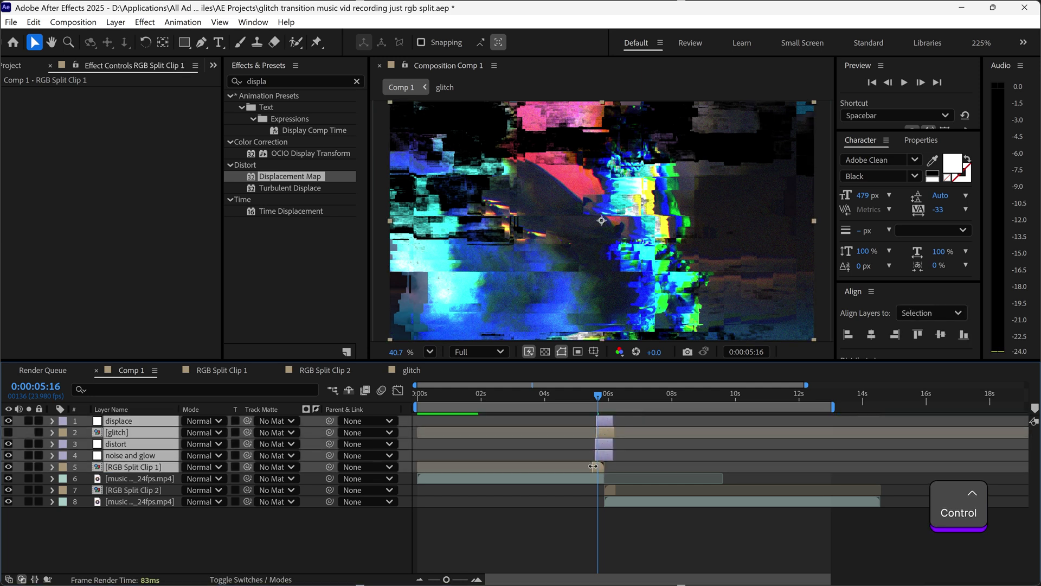
left_click(637, 526)
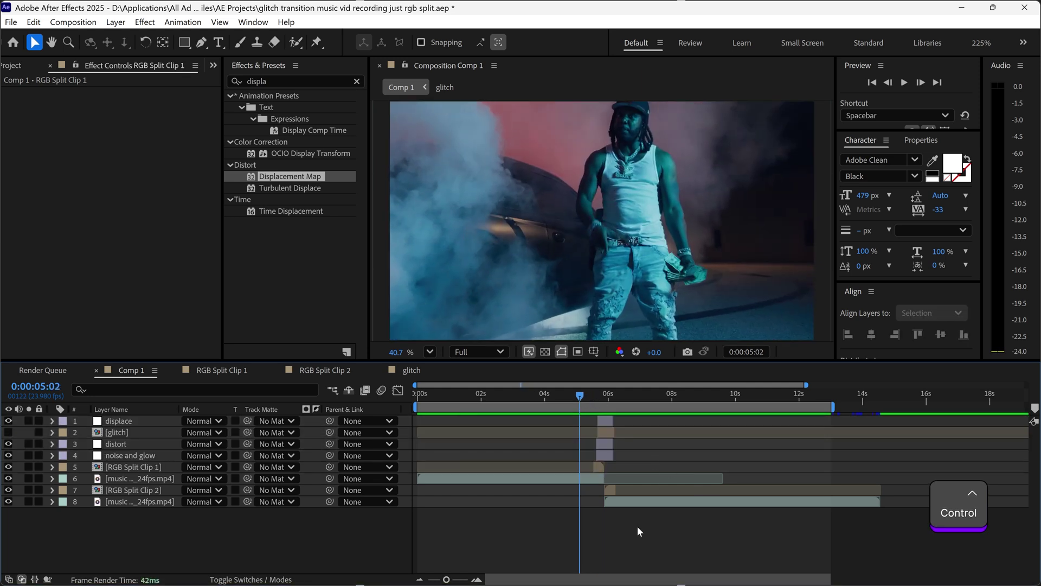
key("space")
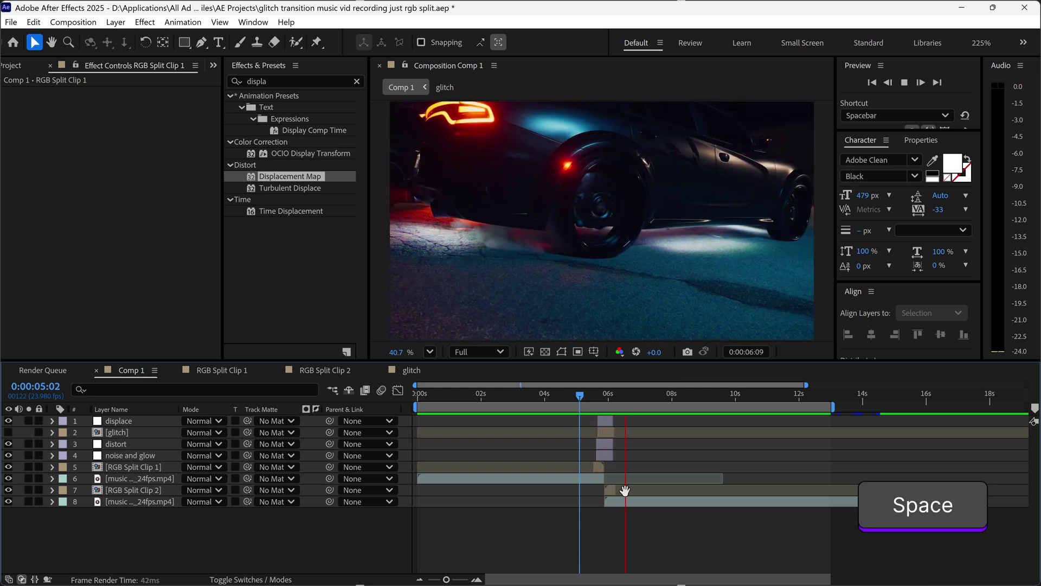